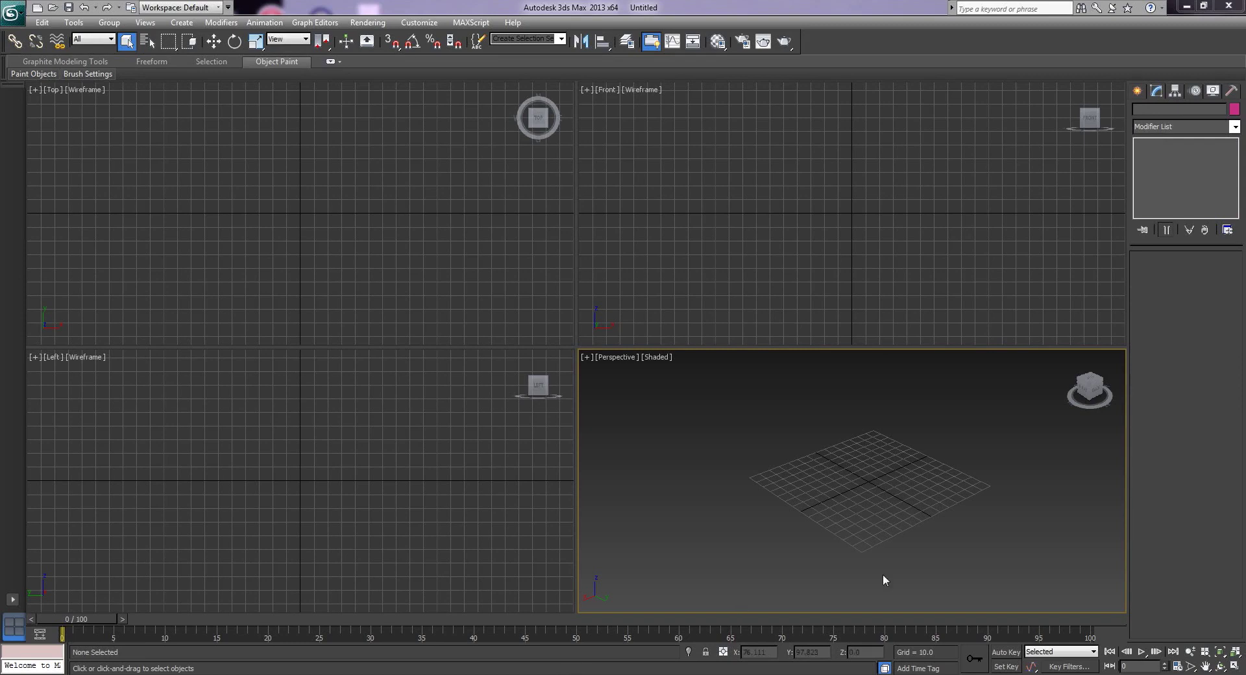
Show the Standard Primitives object buttons in the Create panel.
click(1137, 91)
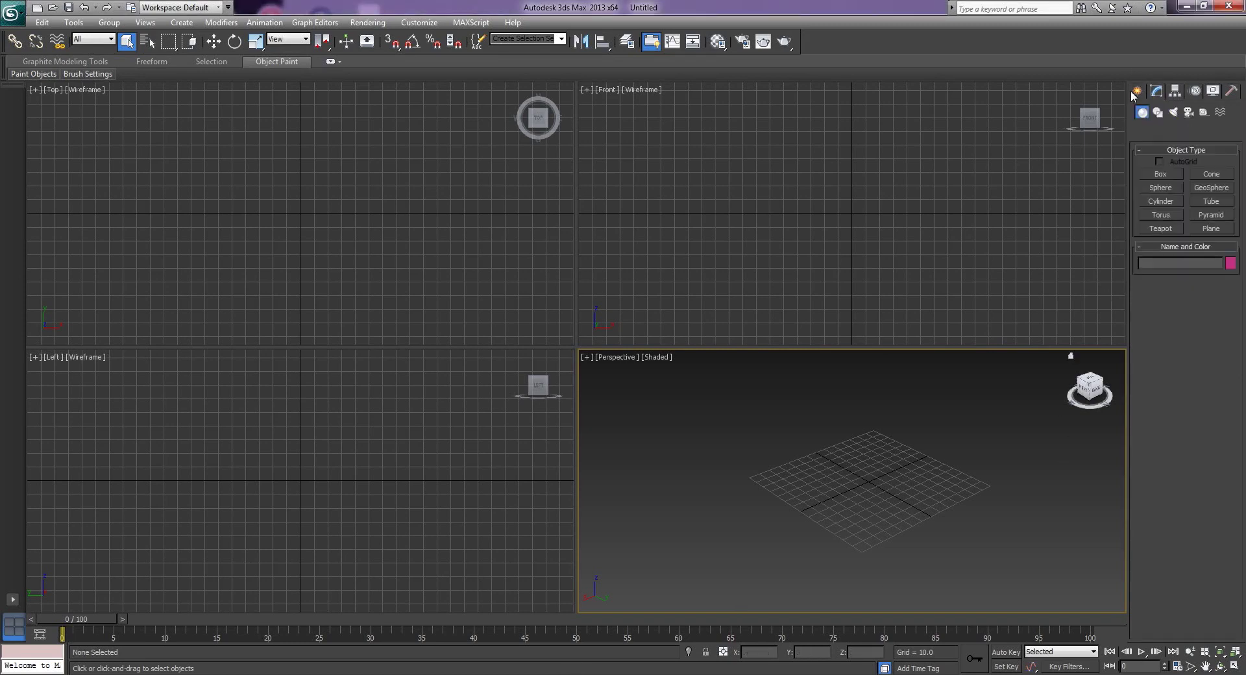
Draw a box in the Top viewport and view it in a maximized wireframe Perspective.
click(1161, 174)
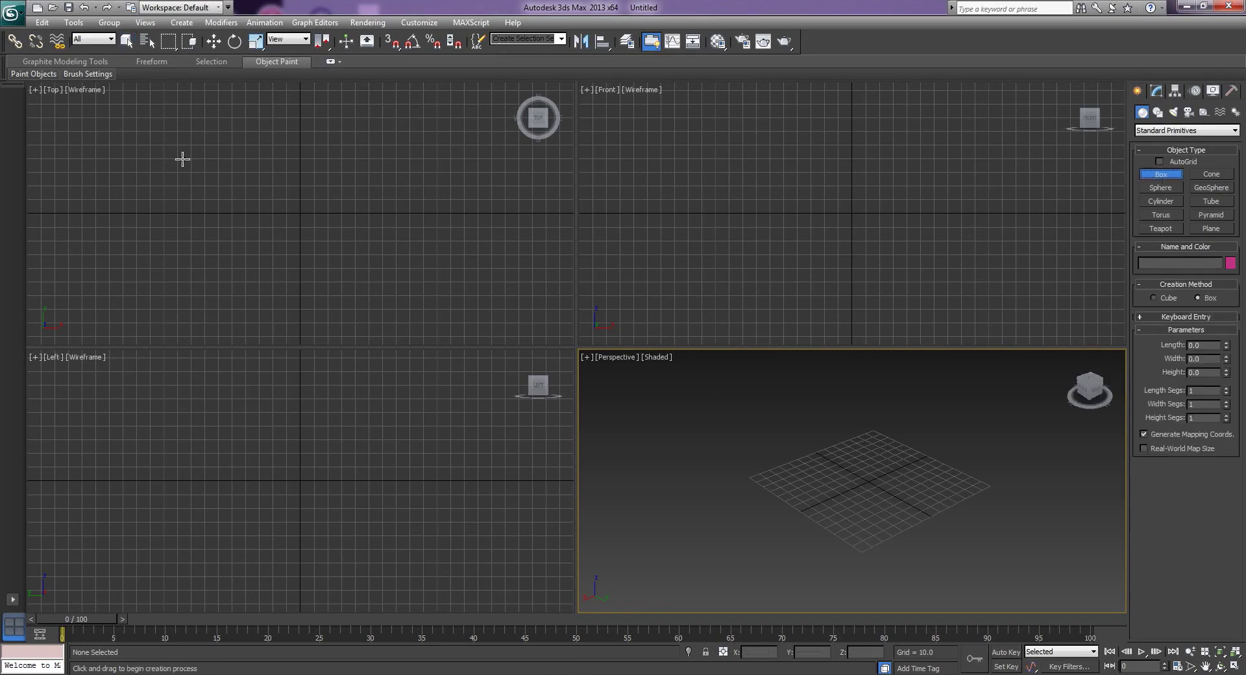
mouse_move(179, 138)
mouse_down()
mouse_move(342, 251)
mouse_move(453, 294)
mouse_up()
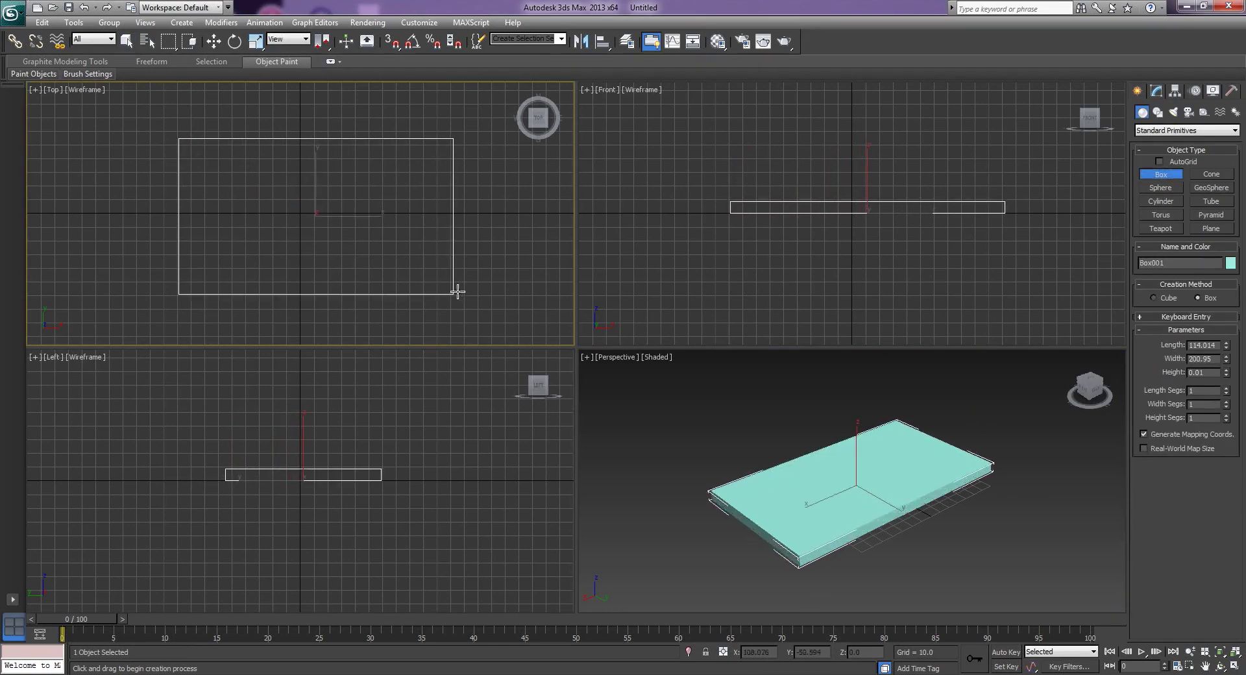
right_click(458, 286)
middle_drag(971, 512, 860, 474)
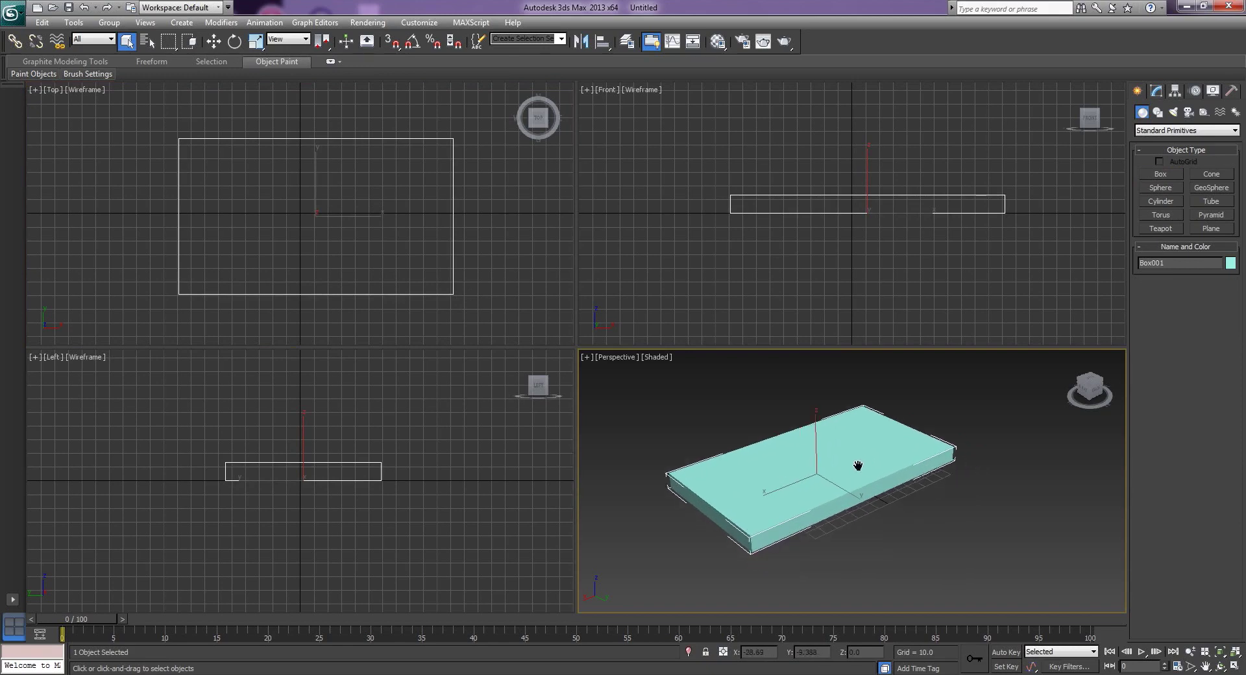
key(alt+w)
key(F3)
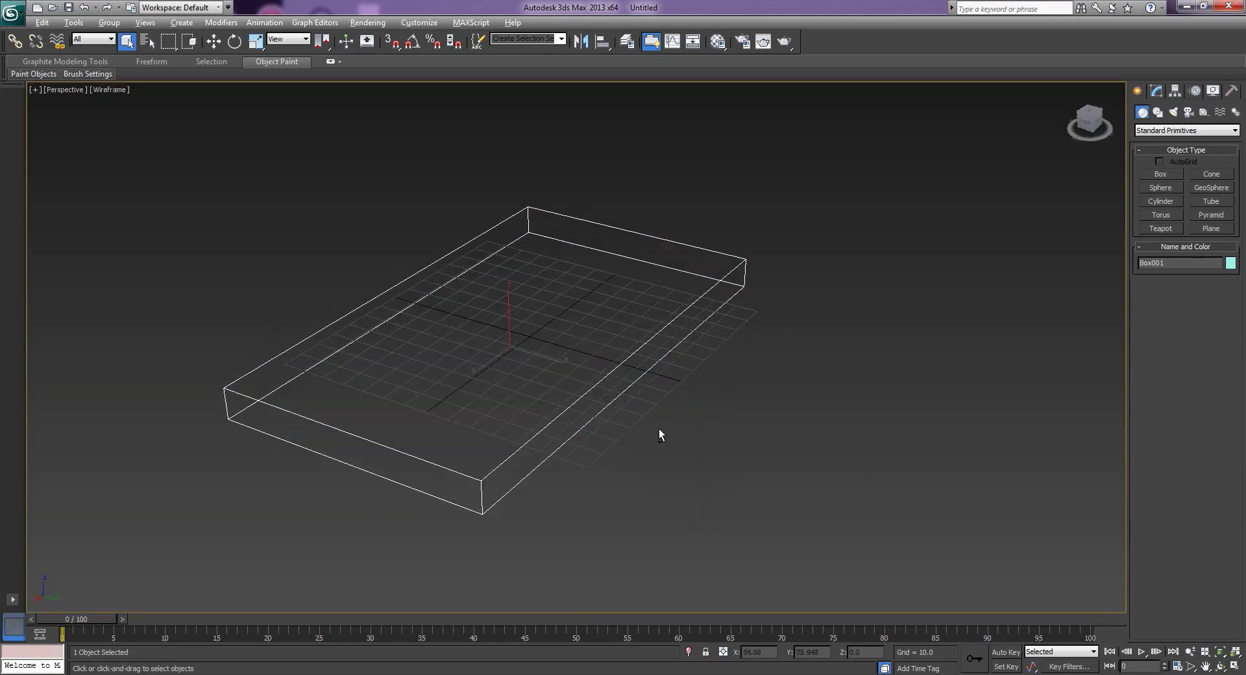
alt+middle_drag(659, 428, 547, 411)
Size the box to Length 233.729, Width 325.539 and Height 7.715.
click(1157, 90)
drag(1225, 274, 1241, 213)
drag(1225, 288, 1227, 247)
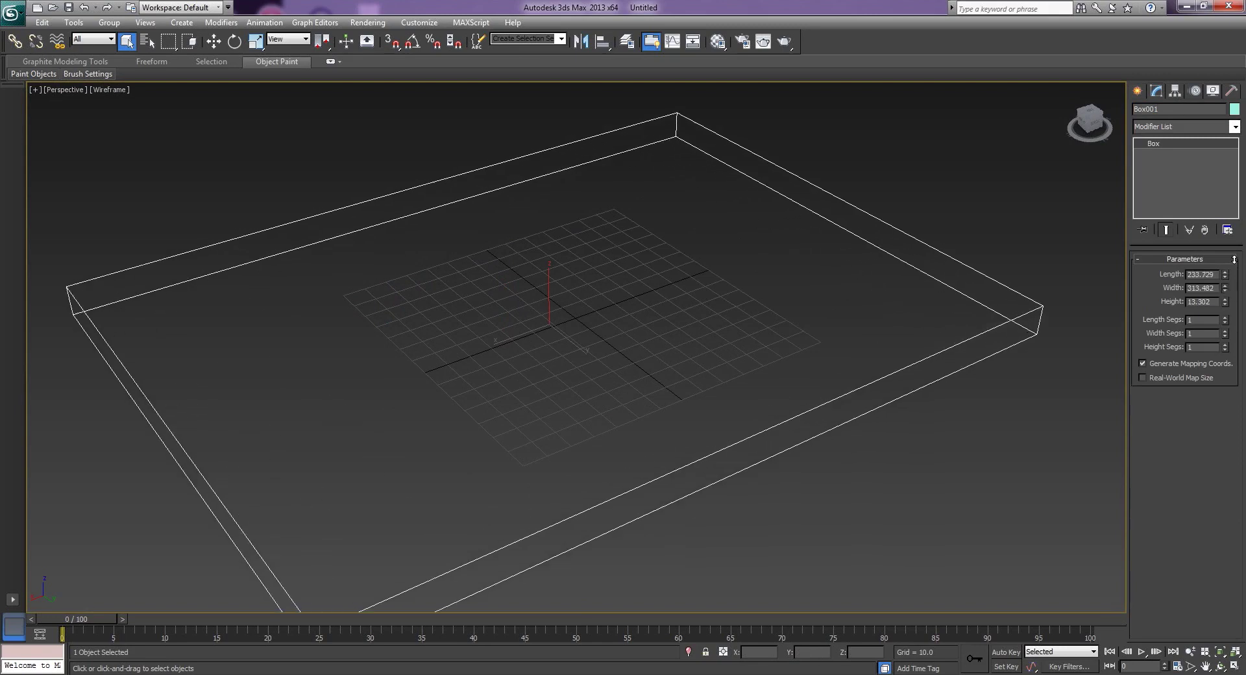
mouse_move(605, 379)
alt+middle_down()
mouse_move(645, 354)
mouse_move(692, 366)
alt+middle_up()
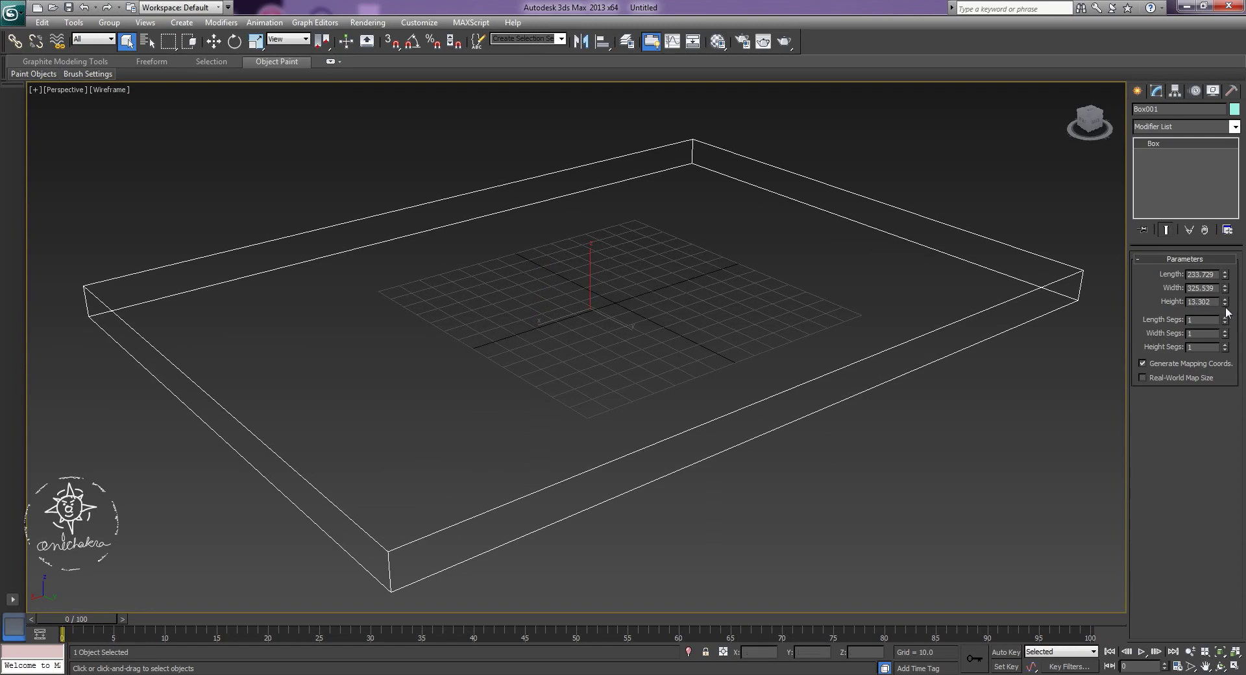
drag(1225, 303, 1226, 328)
Give Box001 40 length and 60 width segments, displayed Shaded with Edged Faces.
alt+middle_drag(759, 427, 798, 422)
text(40)
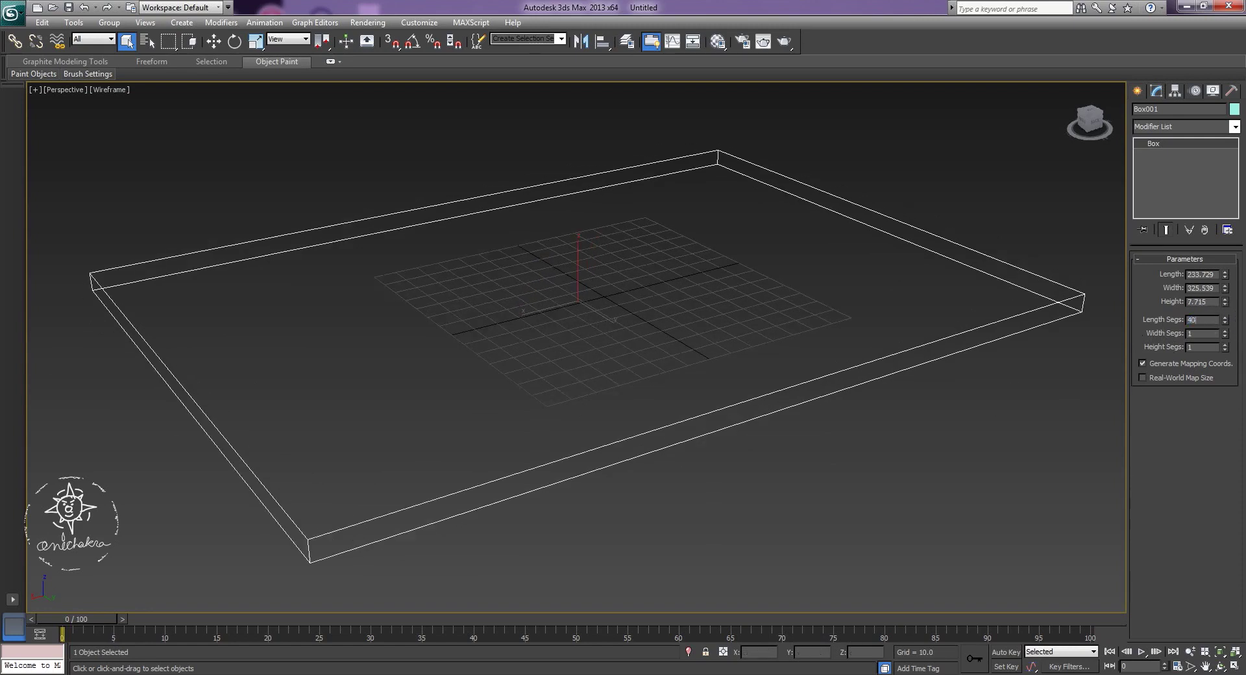
key(Return)
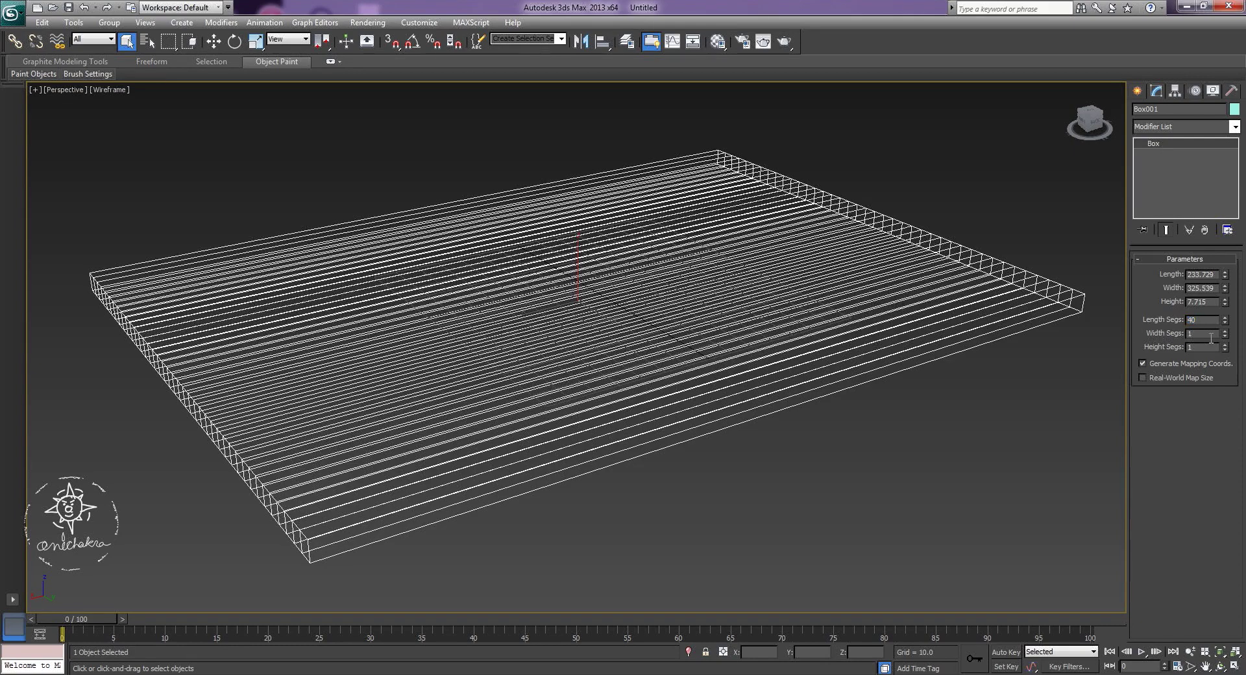
text(60)
key(Return)
mouse_move(646, 453)
alt+middle_down()
mouse_move(517, 417)
mouse_move(703, 364)
alt+middle_up()
key(F3)
key(F4)
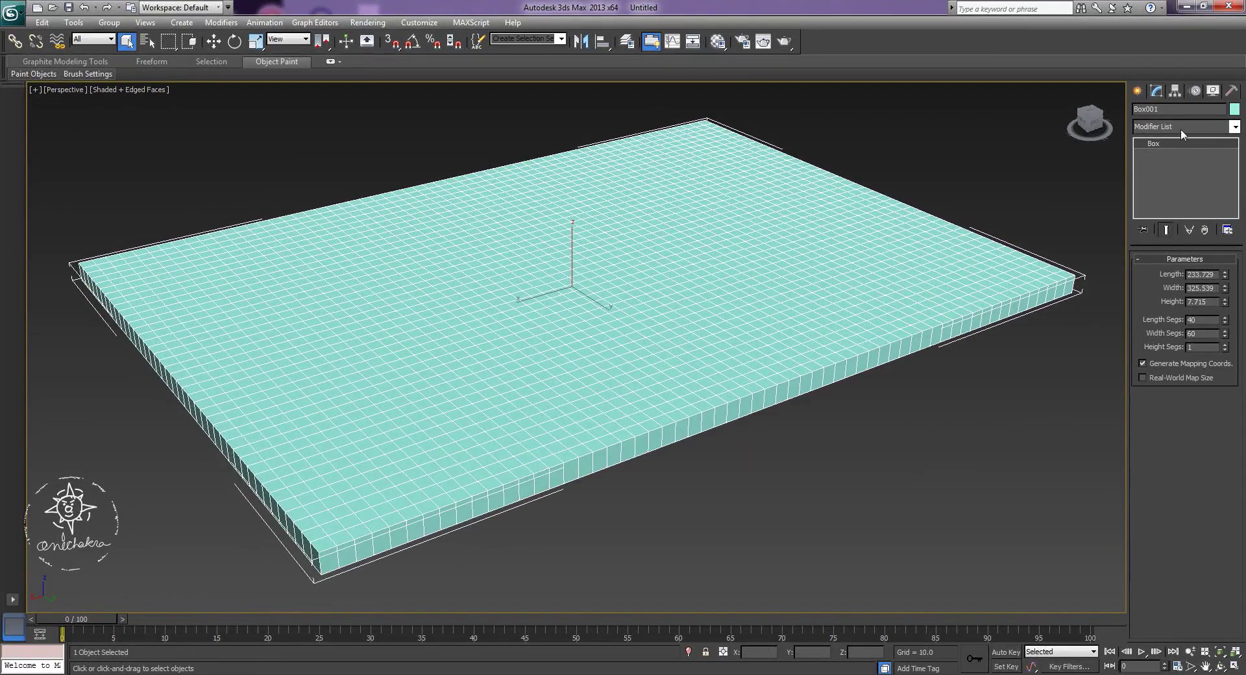
Add a Cloth modifier to Box001.
click(1180, 128)
key(c)
key(l)
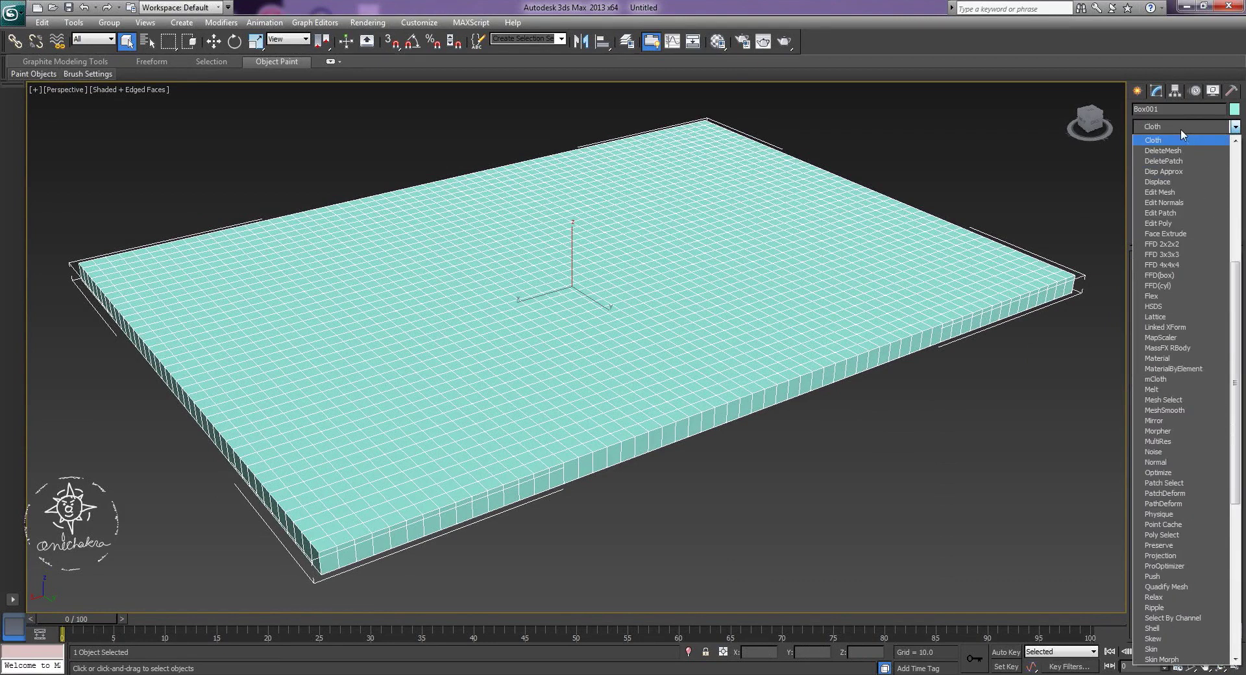
key(Return)
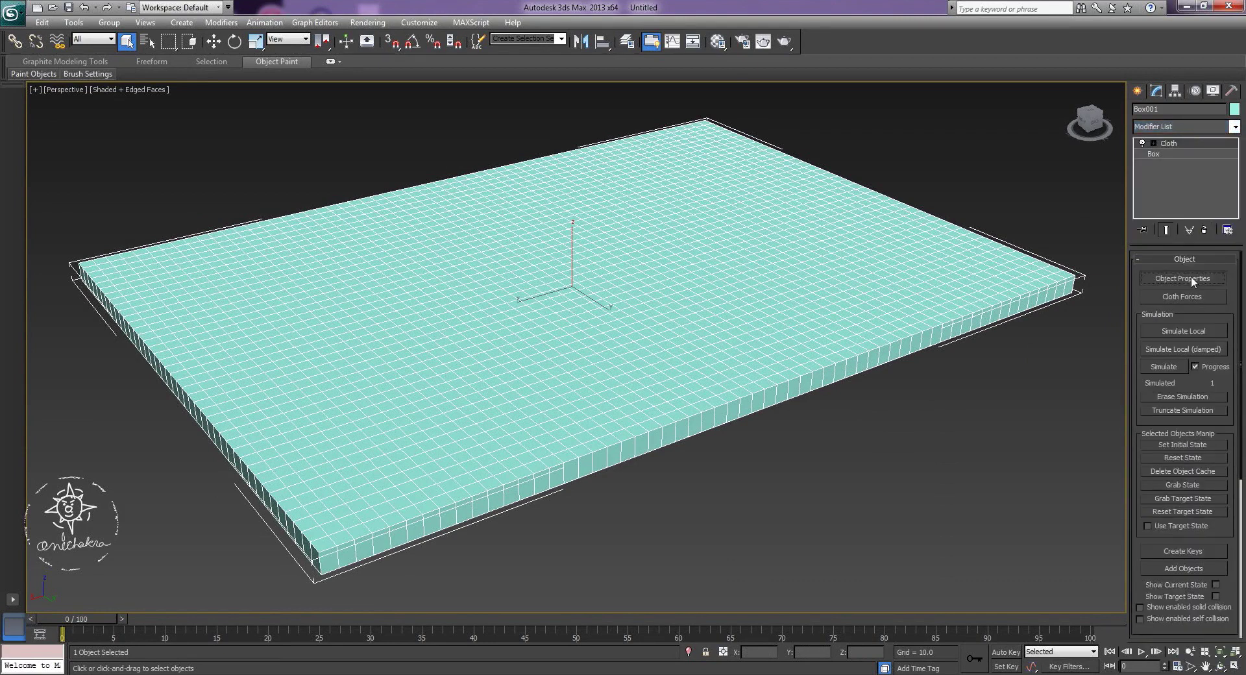
Make Box001 a Cloth object with pressure 30 in Object Properties.
click(1190, 277)
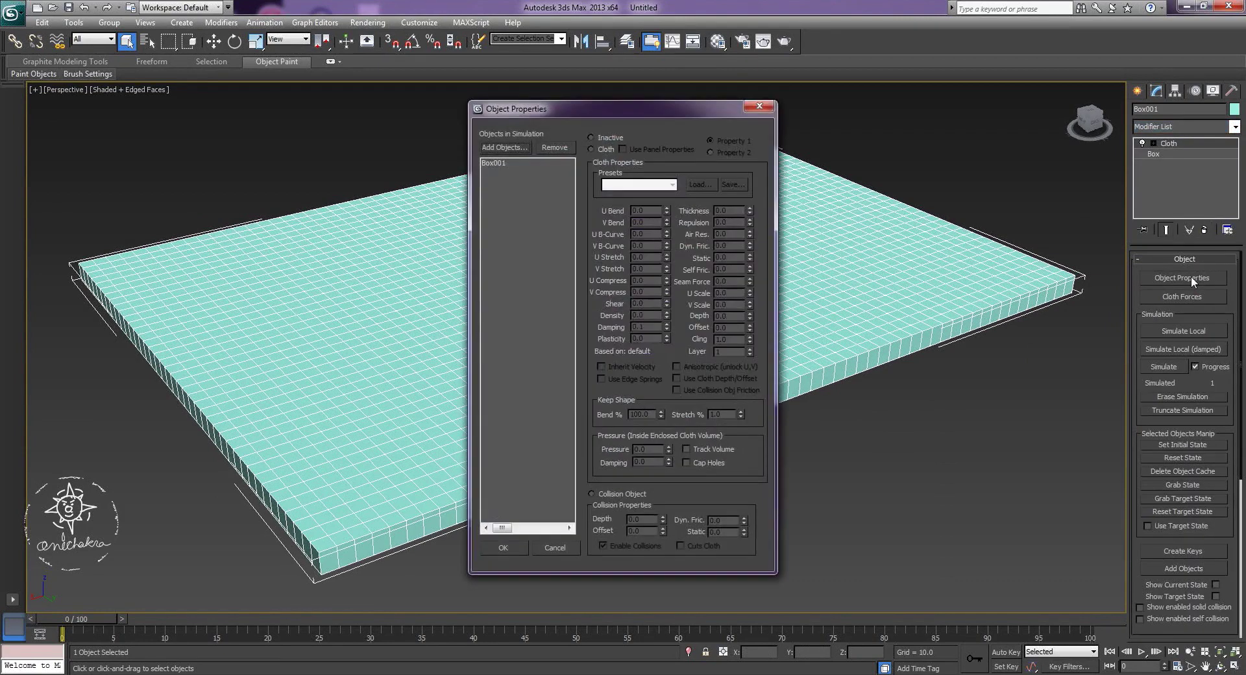
click(603, 150)
text(30)
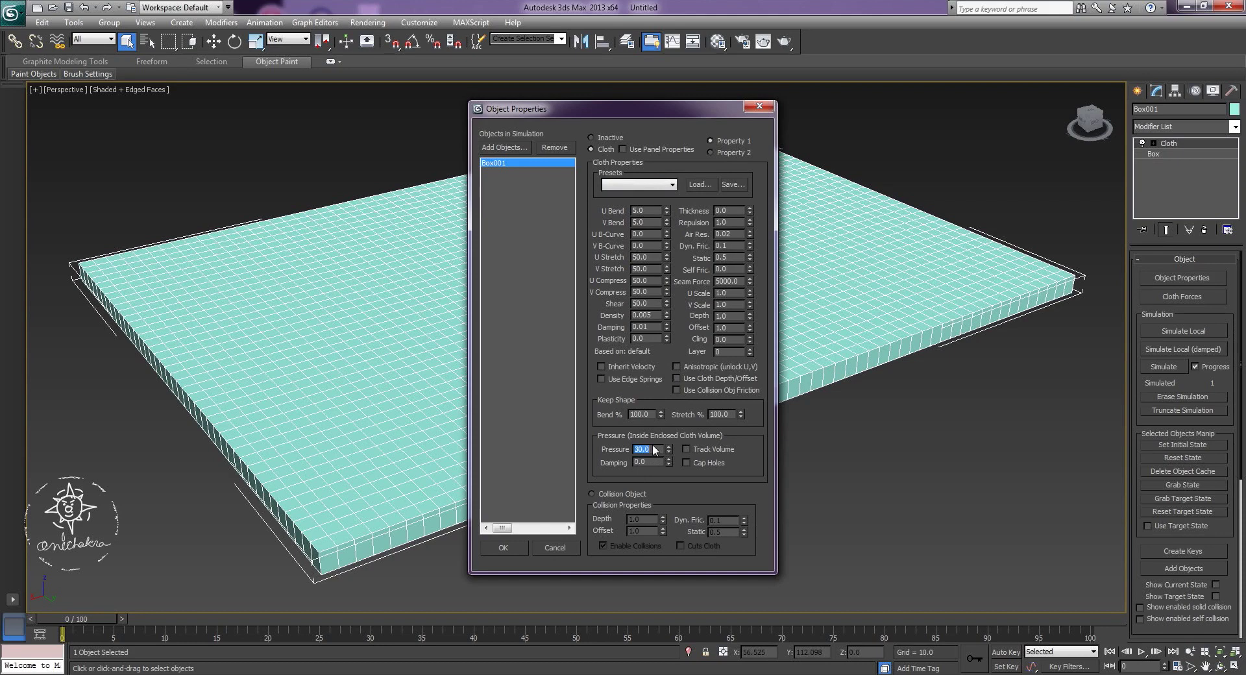
click(503, 547)
scroll(683, 404, down, 5)
scroll(683, 403, down, 2)
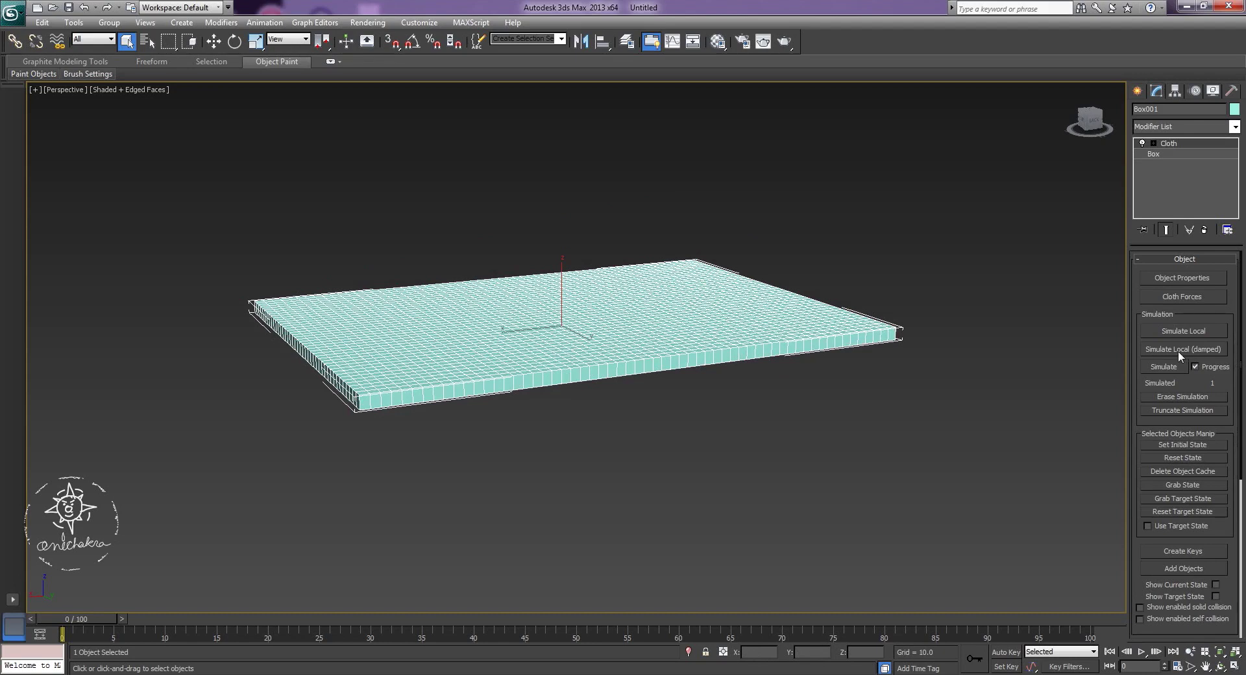
Run a damped local cloth simulation until the box inflates, then turn off edged faces.
scroll(1145, 561, down, 5)
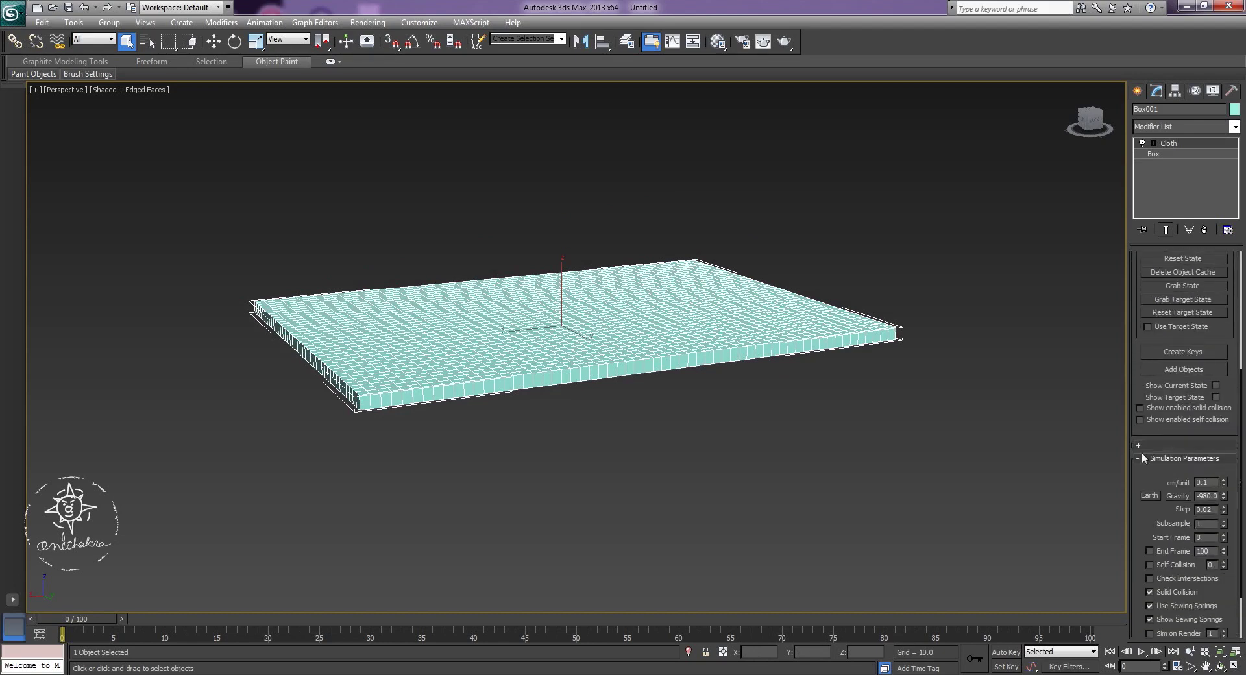
scroll(1141, 542, up, 4)
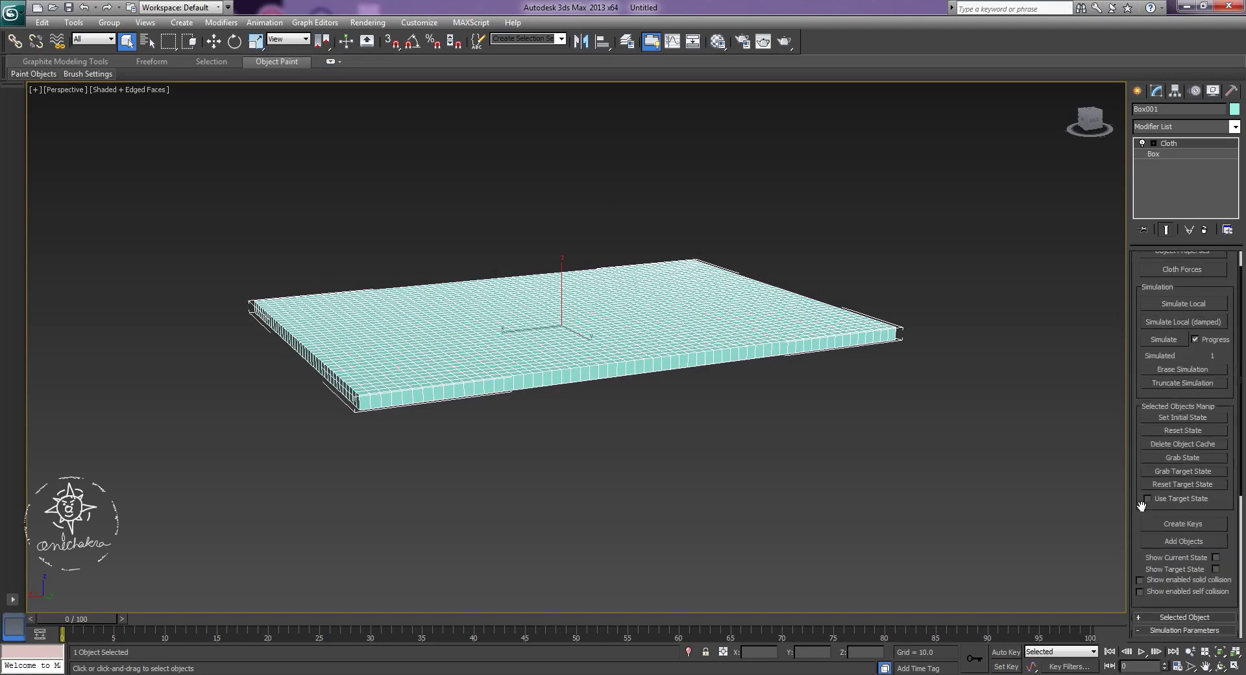
scroll(1142, 542, up, 1)
click(1199, 350)
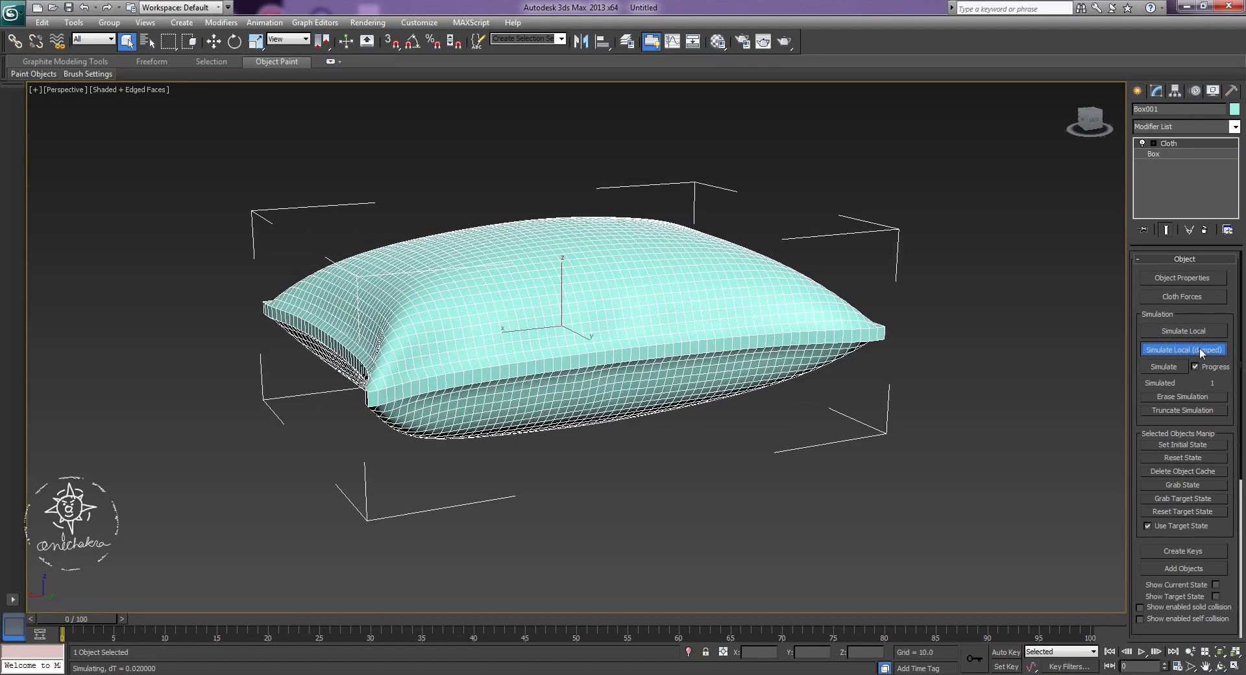
click(1200, 348)
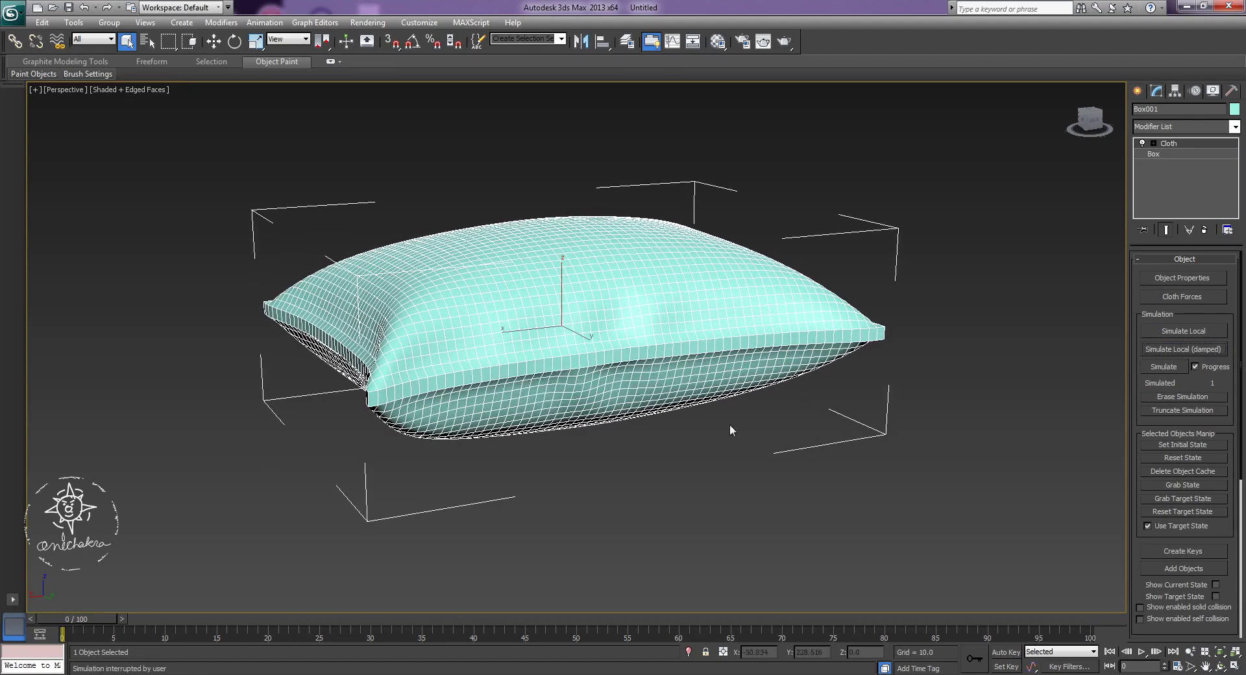
mouse_move(609, 399)
alt+middle_down()
mouse_move(762, 486)
mouse_move(700, 454)
mouse_move(794, 427)
mouse_move(898, 454)
mouse_move(1018, 431)
mouse_move(996, 479)
mouse_move(879, 523)
mouse_move(839, 436)
mouse_move(746, 422)
alt+middle_up()
click(763, 487)
key(F4)
Delete the Cloth modifier and resize the flat box to Length 300, Width 400.
click(556, 384)
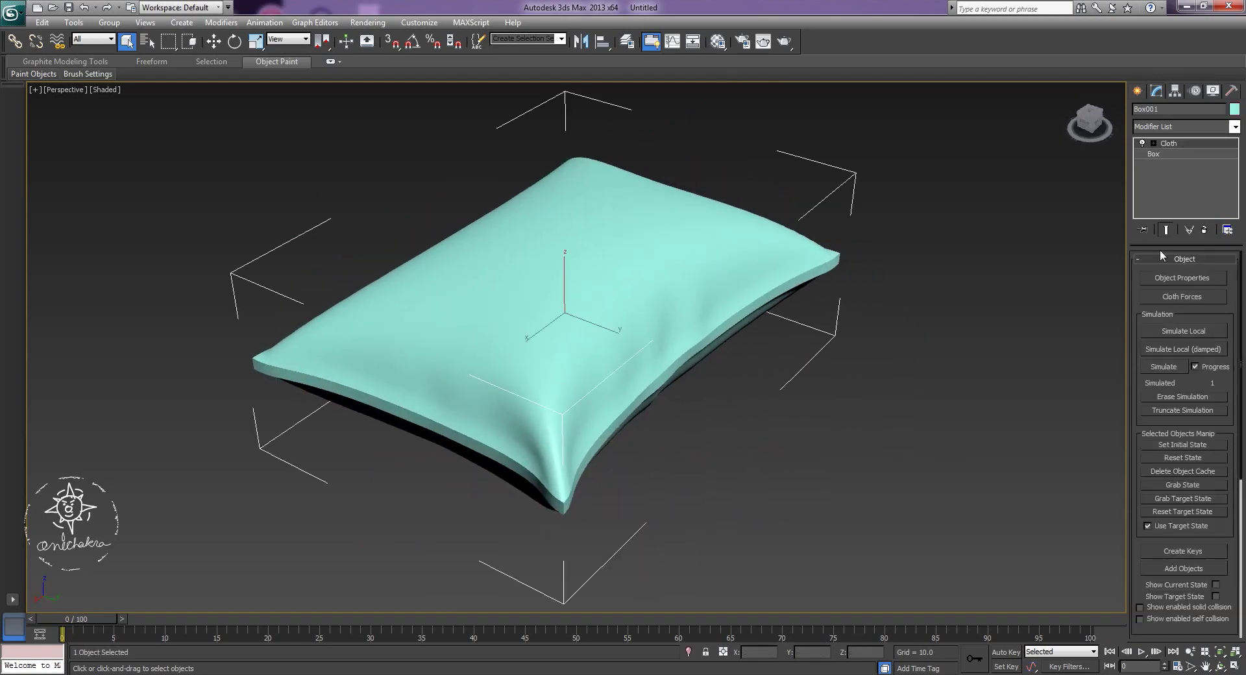
click(1204, 230)
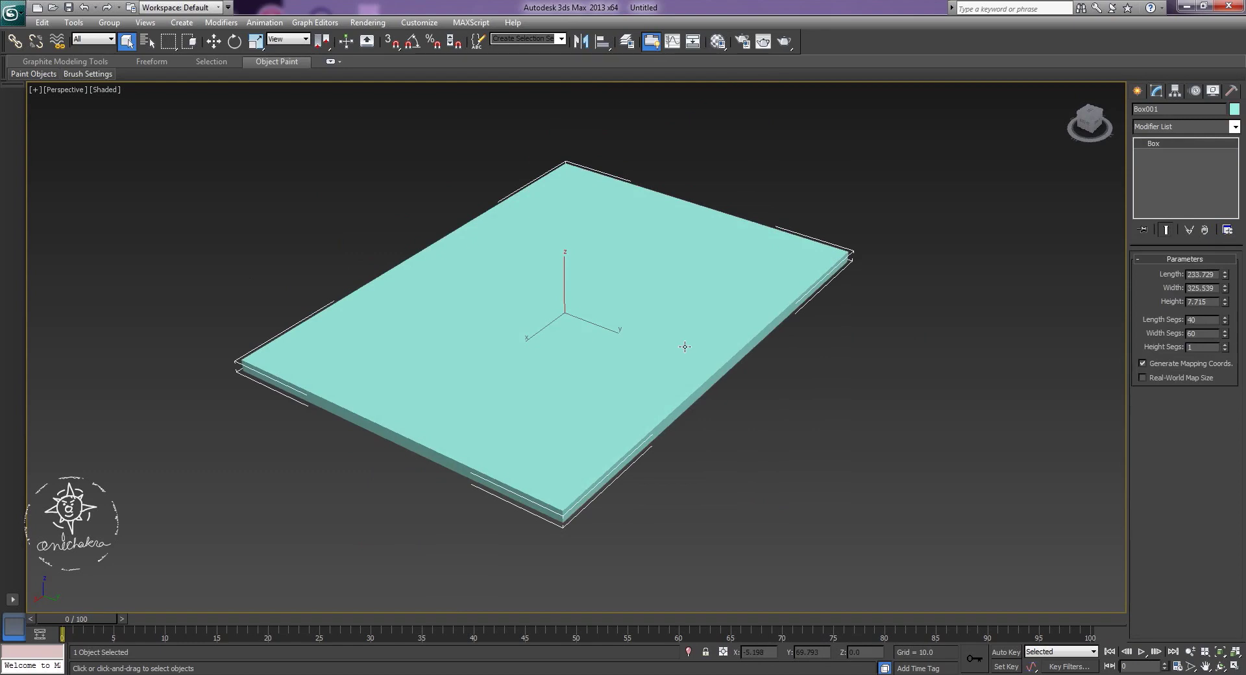
alt+middle_drag(685, 346, 669, 347)
key(F4)
drag(1219, 273, 1057, 275)
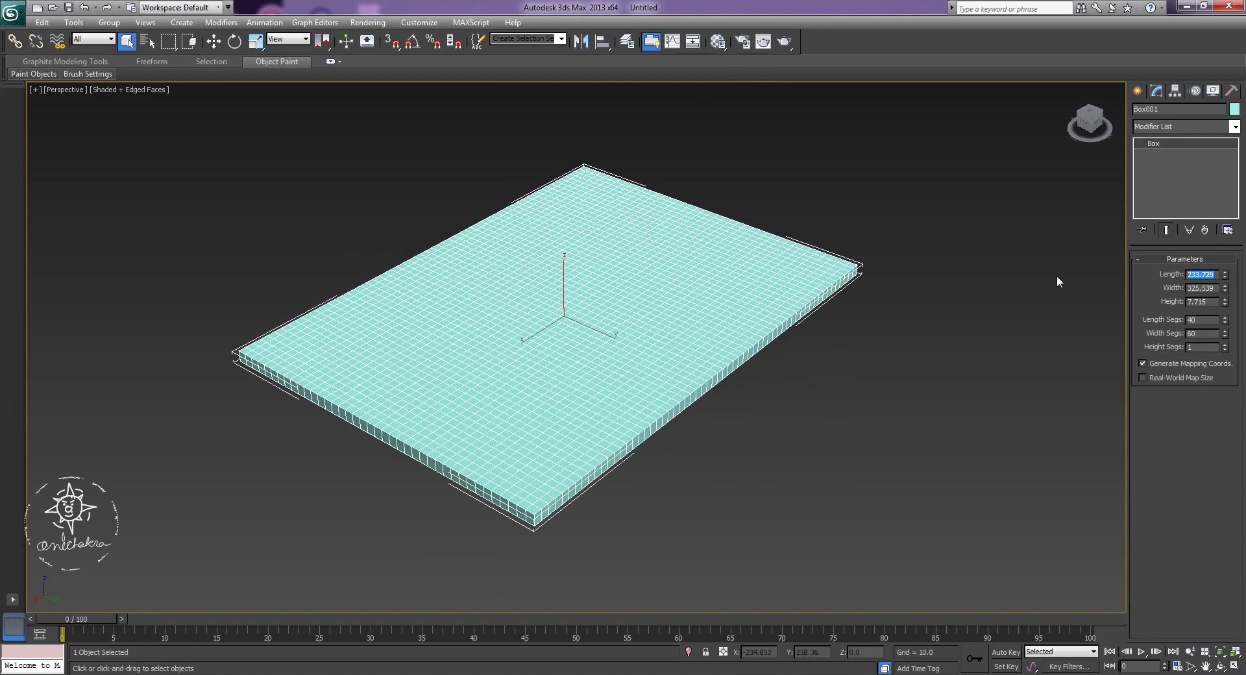
text(300)
key(Return)
drag(1221, 288, 1139, 300)
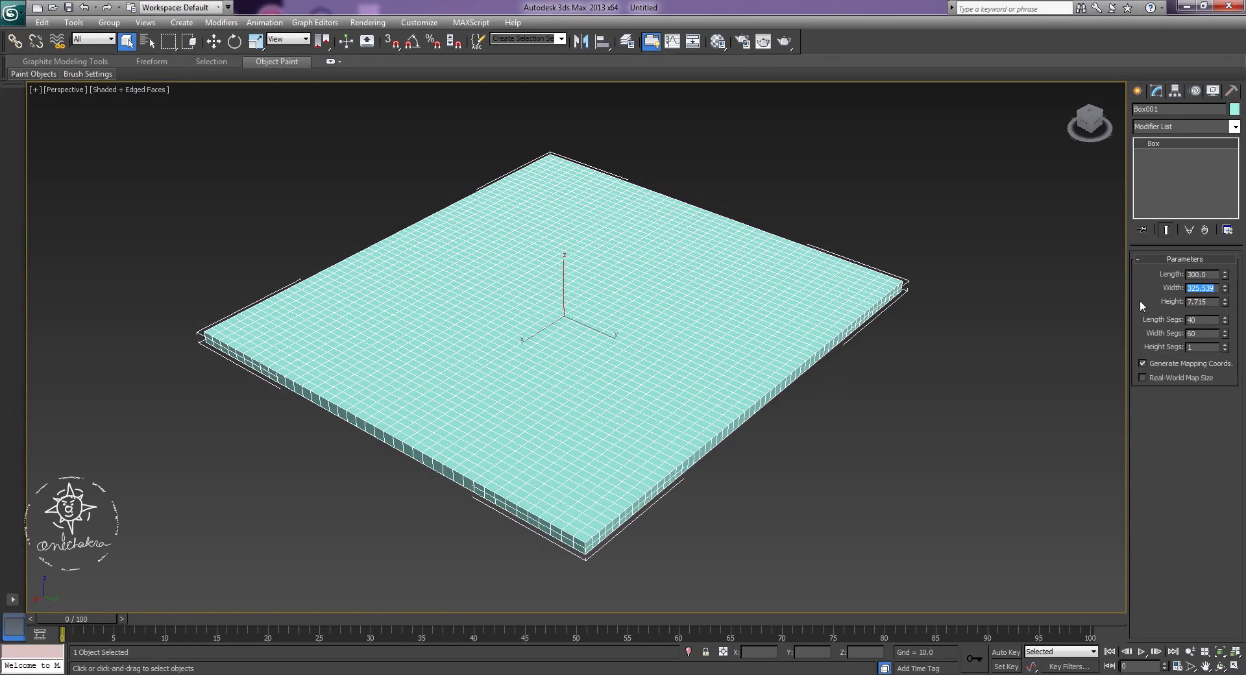
text(400)
key(Return)
mouse_move(809, 371)
alt+middle_down()
mouse_move(773, 336)
mouse_move(740, 364)
mouse_move(739, 387)
alt+middle_up()
Add a new Cloth modifier and set Box001 as a Cloth object.
click(1175, 127)
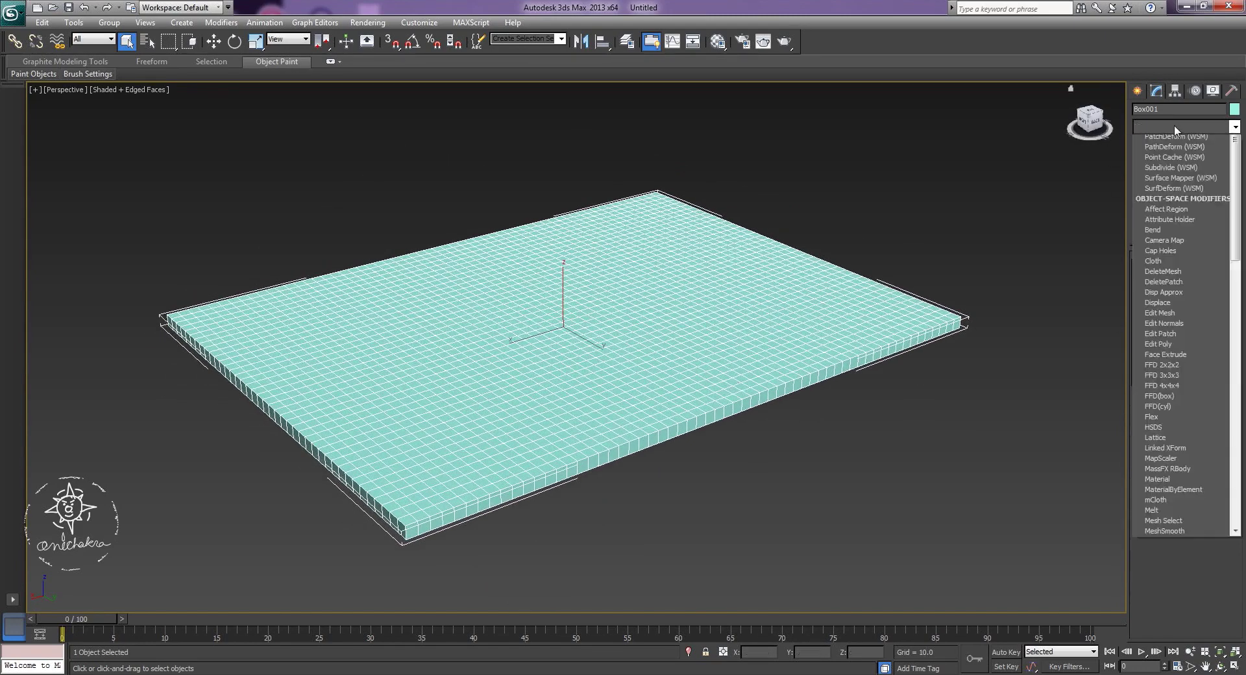
text(c)
key(Return)
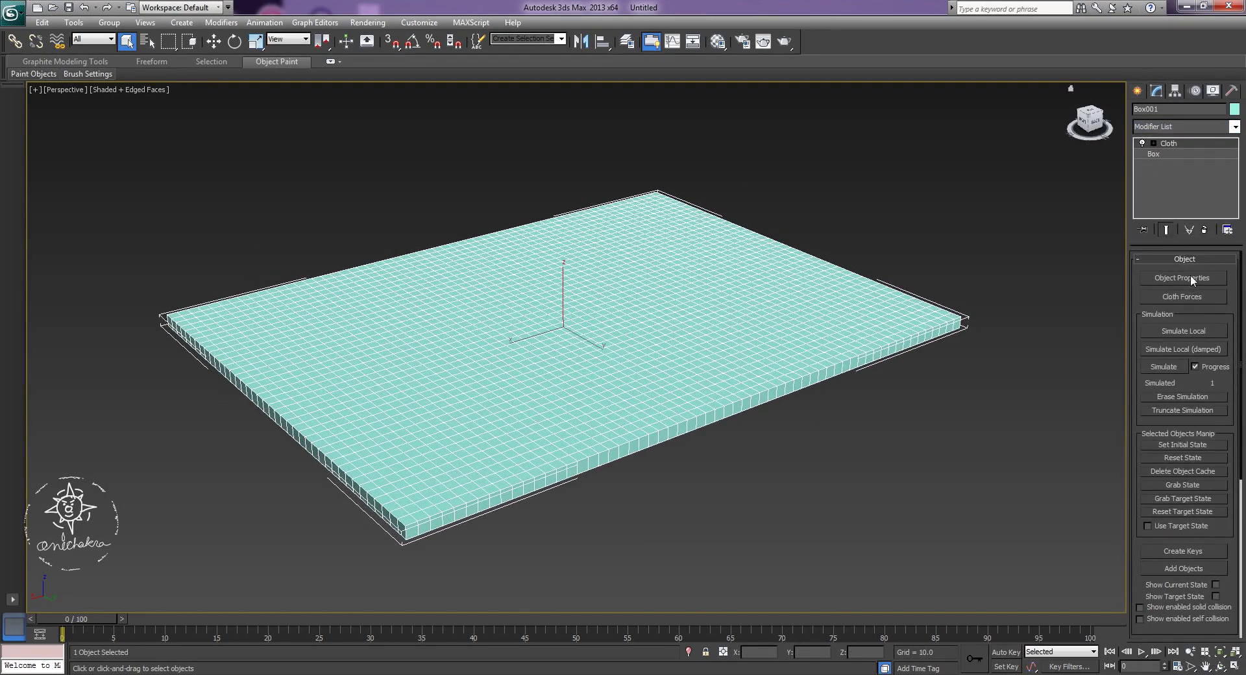
click(1182, 278)
click(592, 150)
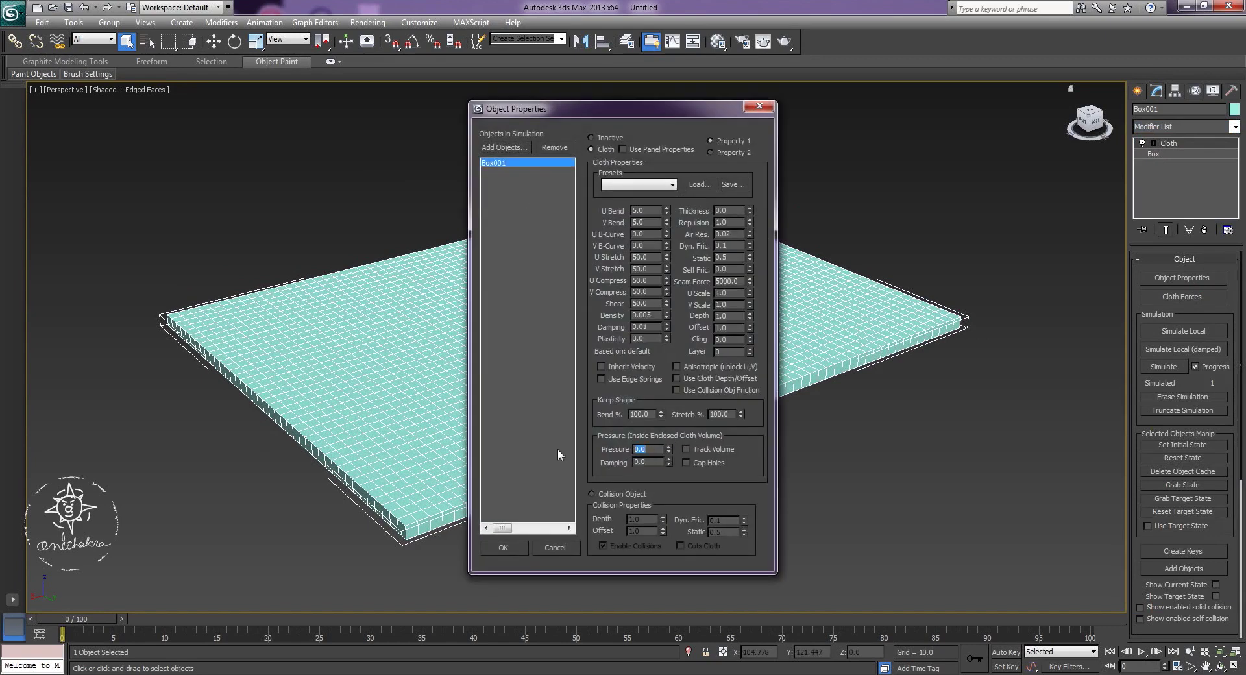
click(504, 547)
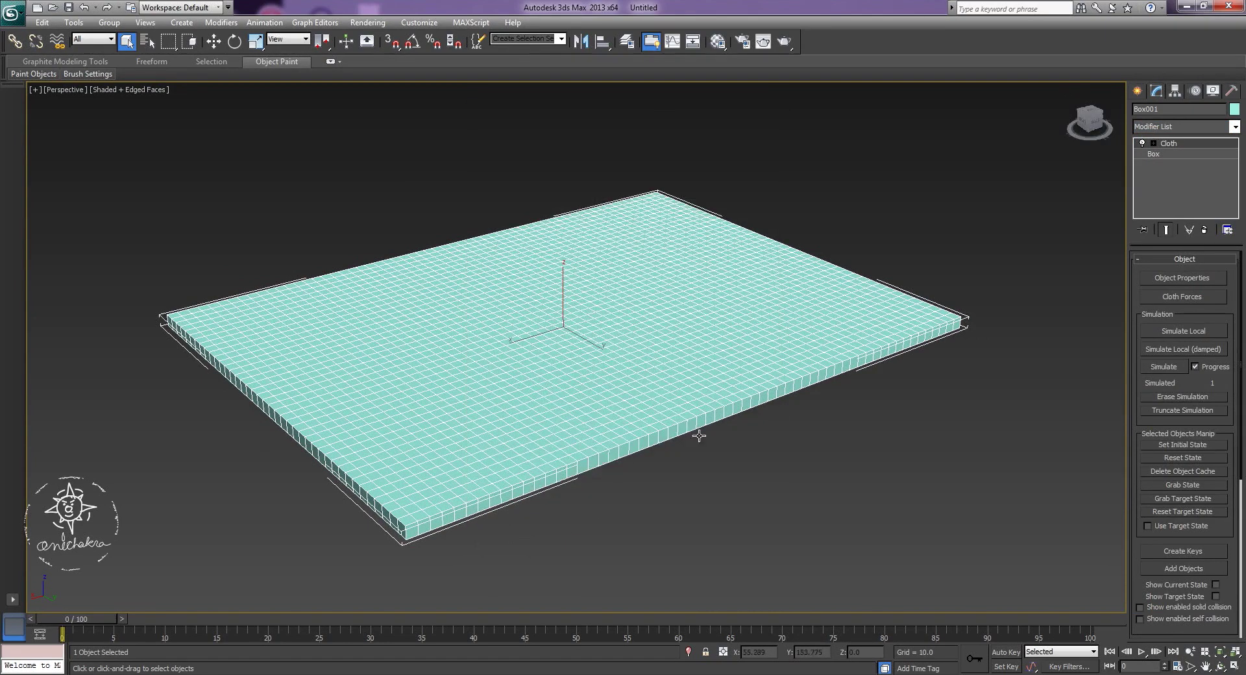
Inflate the 300 × 400 box with a damped local simulation, stop it, and hide edges.
click(1196, 351)
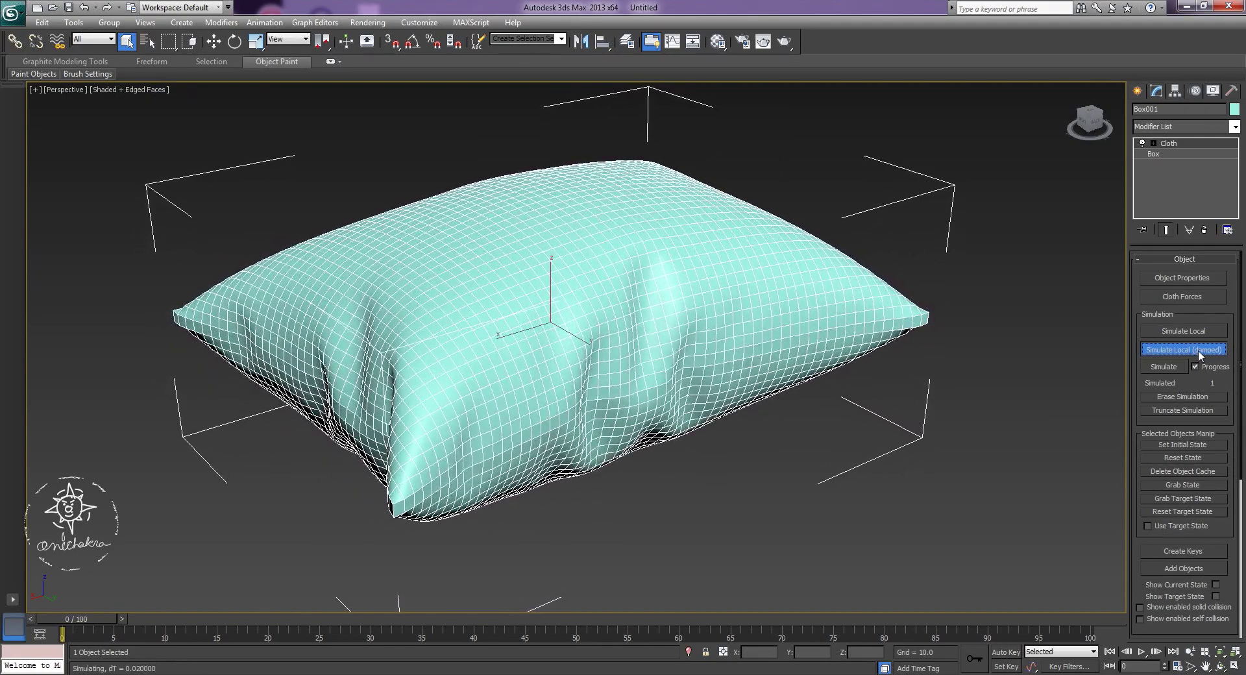
click(1198, 351)
click(771, 453)
mouse_move(679, 481)
alt+middle_down()
mouse_move(704, 505)
mouse_move(654, 468)
mouse_move(793, 431)
mouse_move(644, 454)
mouse_move(575, 448)
mouse_move(553, 337)
alt+middle_up()
key(F4)
Convert the inflated pillow to an Editable Poly.
click(553, 337)
right_click(552, 336)
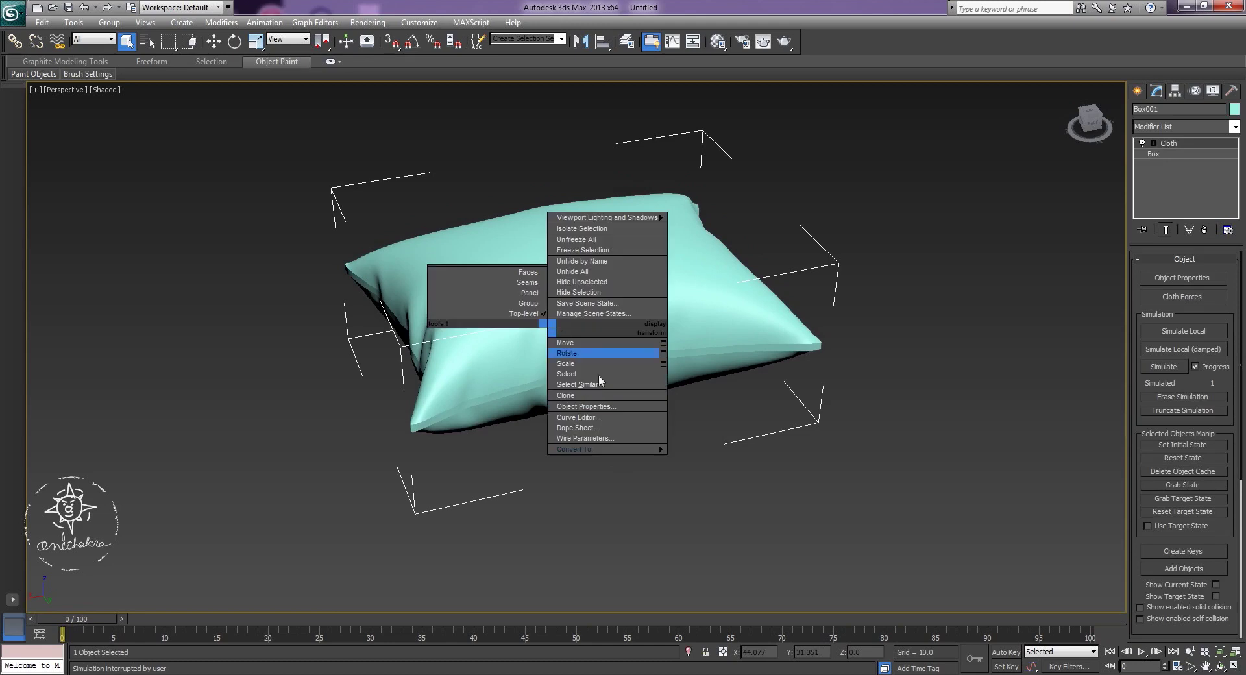
click(752, 462)
scroll(681, 452, up, 3)
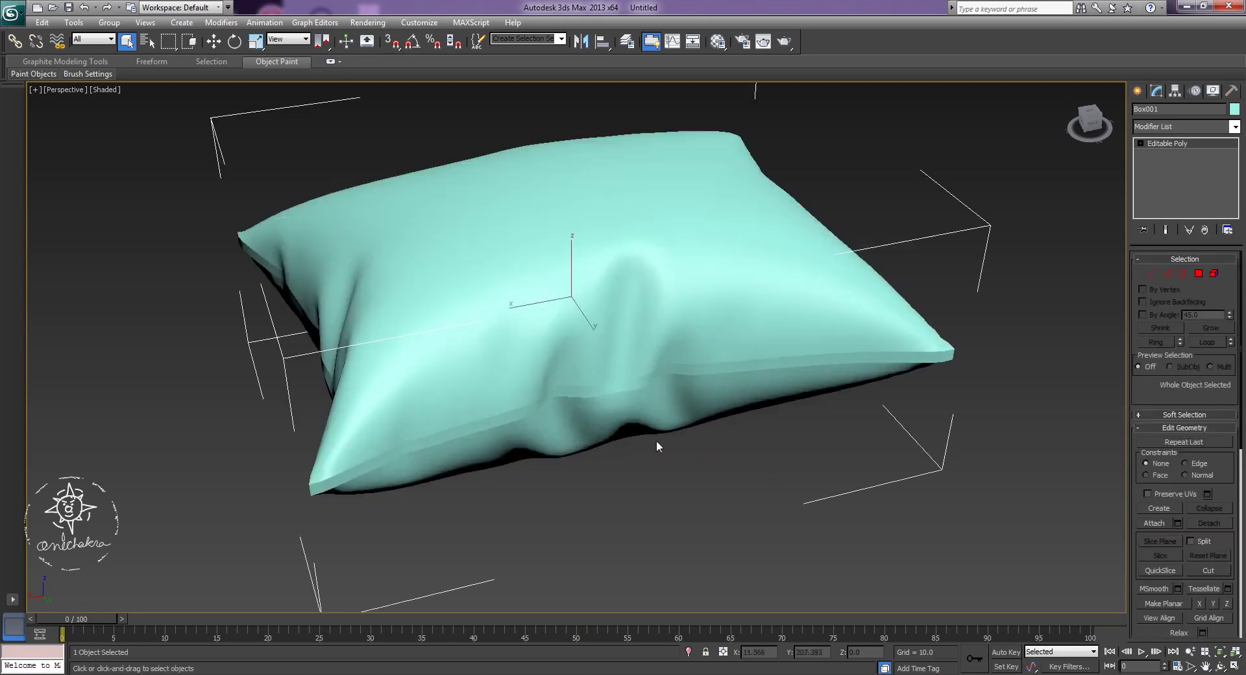
key(F4)
scroll(519, 434, up, 4)
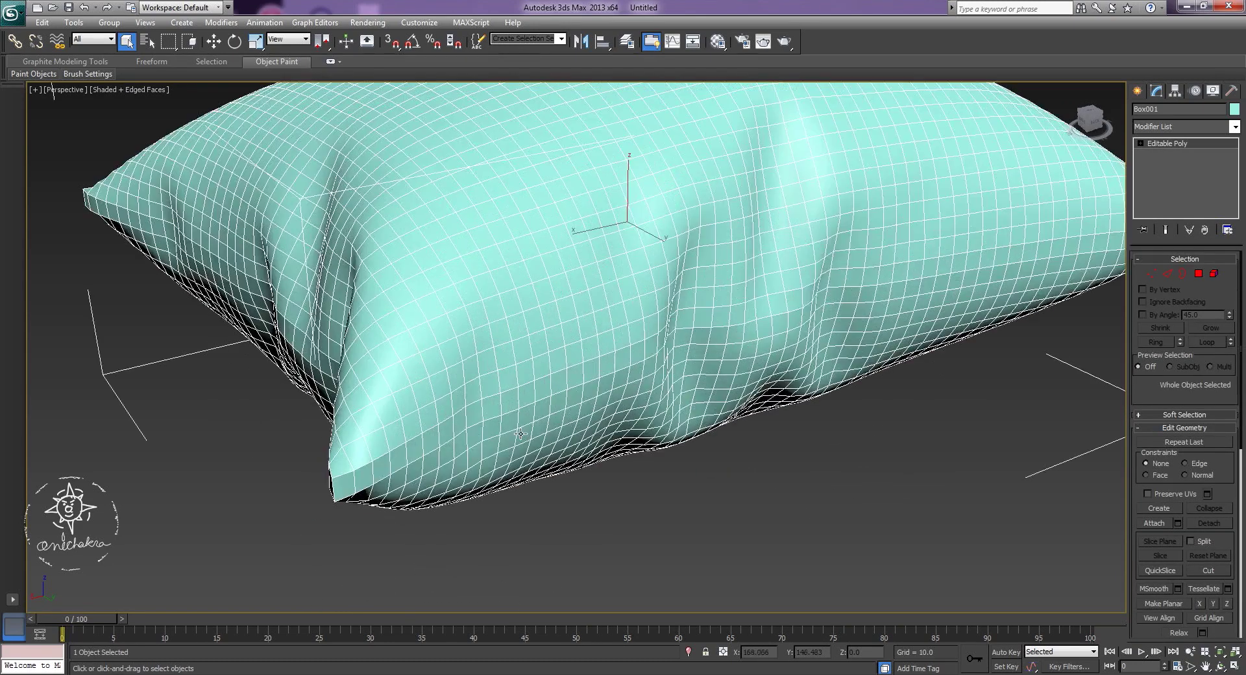
alt+middle_drag(795, 437, 1216, 245)
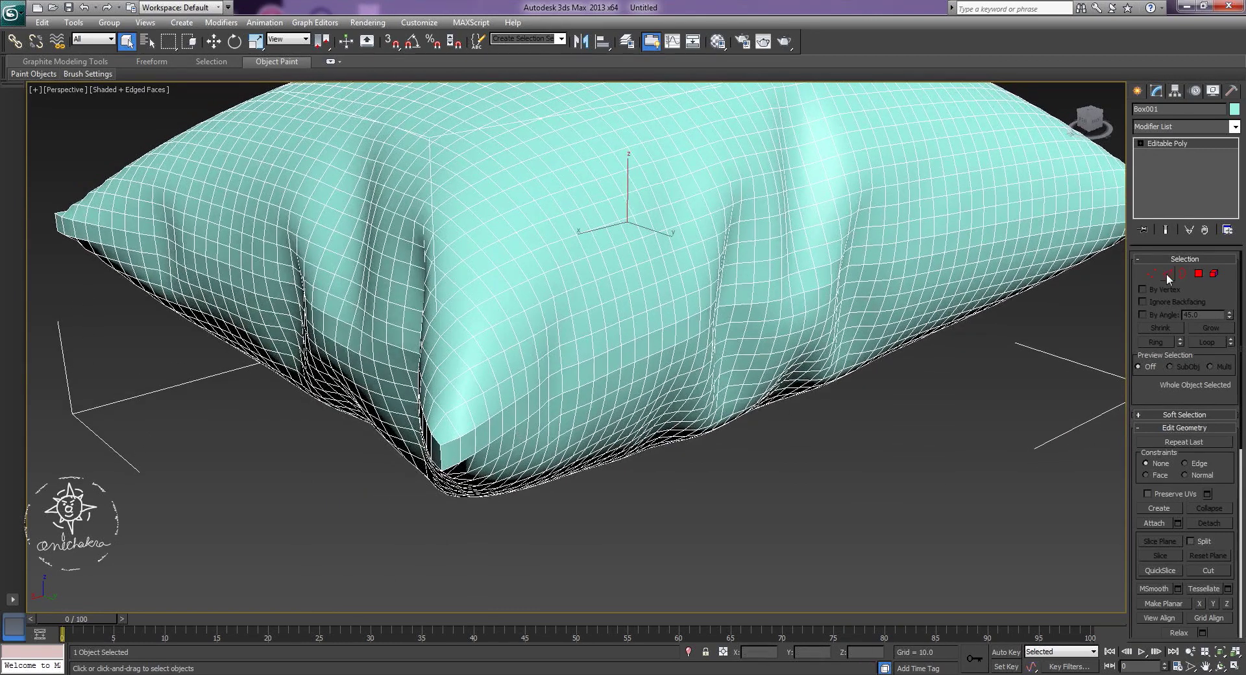
Remove one corner edge of the pillow in Edge mode and inspect the corner.
click(1167, 275)
click(452, 466)
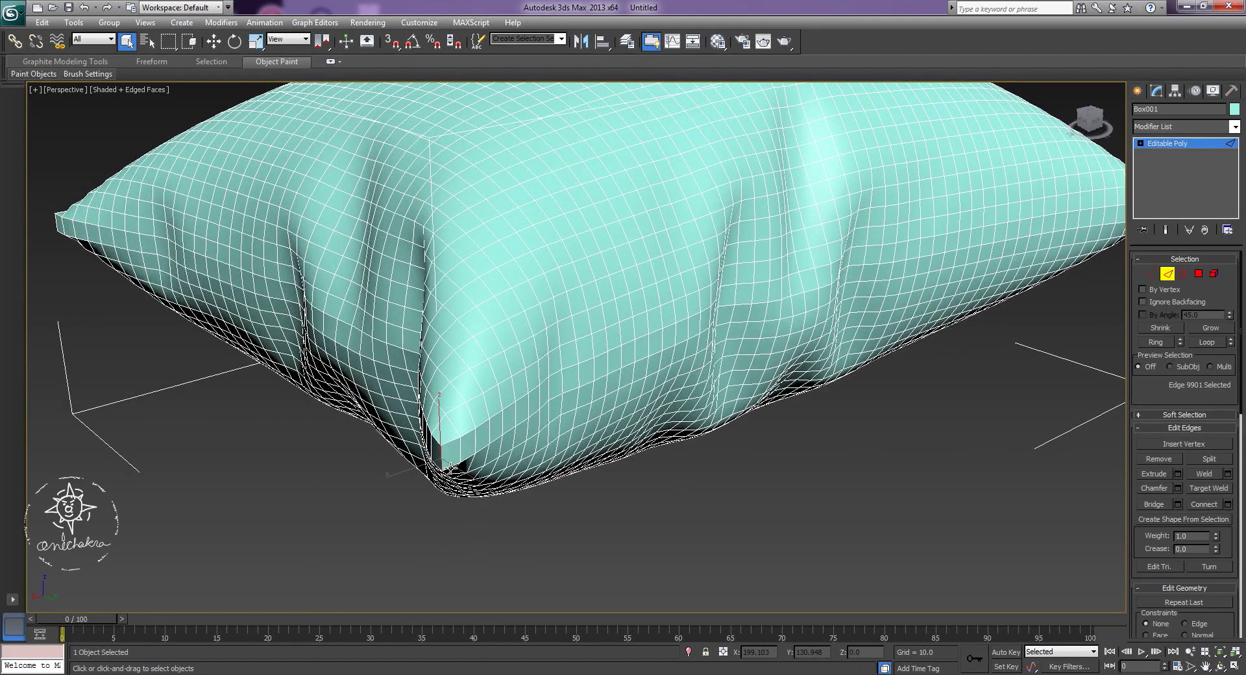
key(BackSpace)
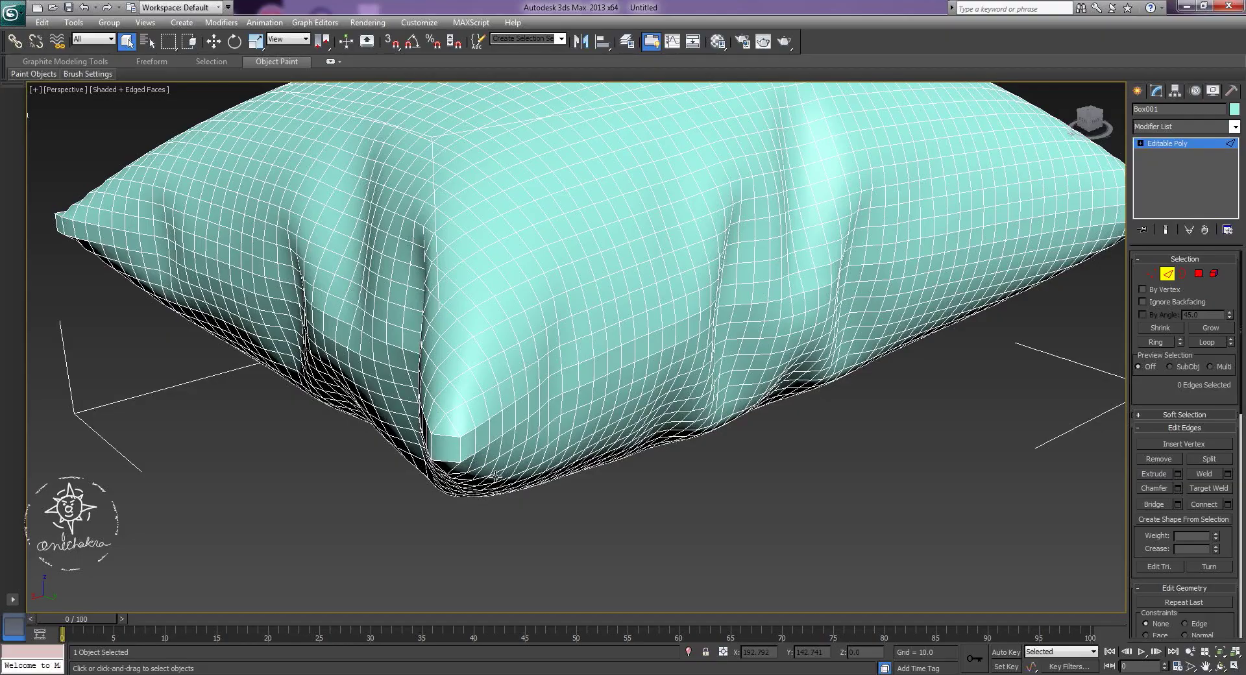
mouse_move(778, 385)
alt+middle_down()
mouse_move(848, 403)
mouse_move(756, 401)
alt+middle_up()
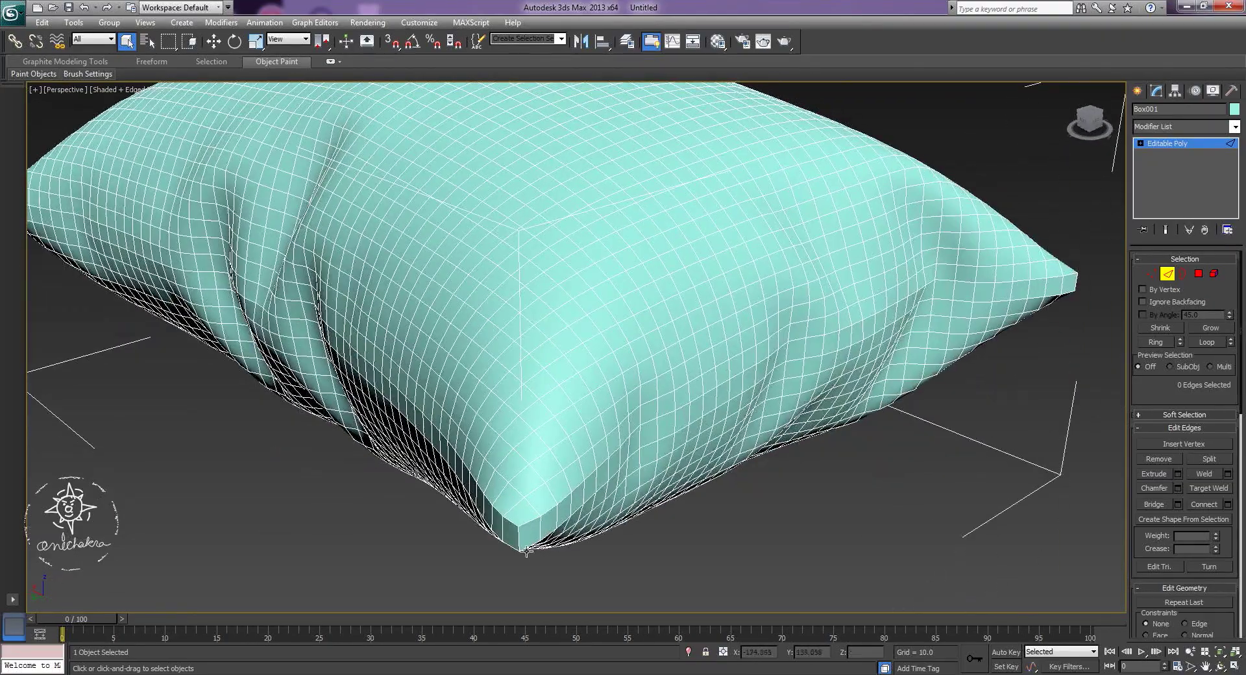
mouse_move(526, 553)
alt+middle_down()
mouse_move(478, 537)
mouse_move(727, 399)
mouse_move(631, 409)
mouse_move(584, 484)
alt+middle_up()
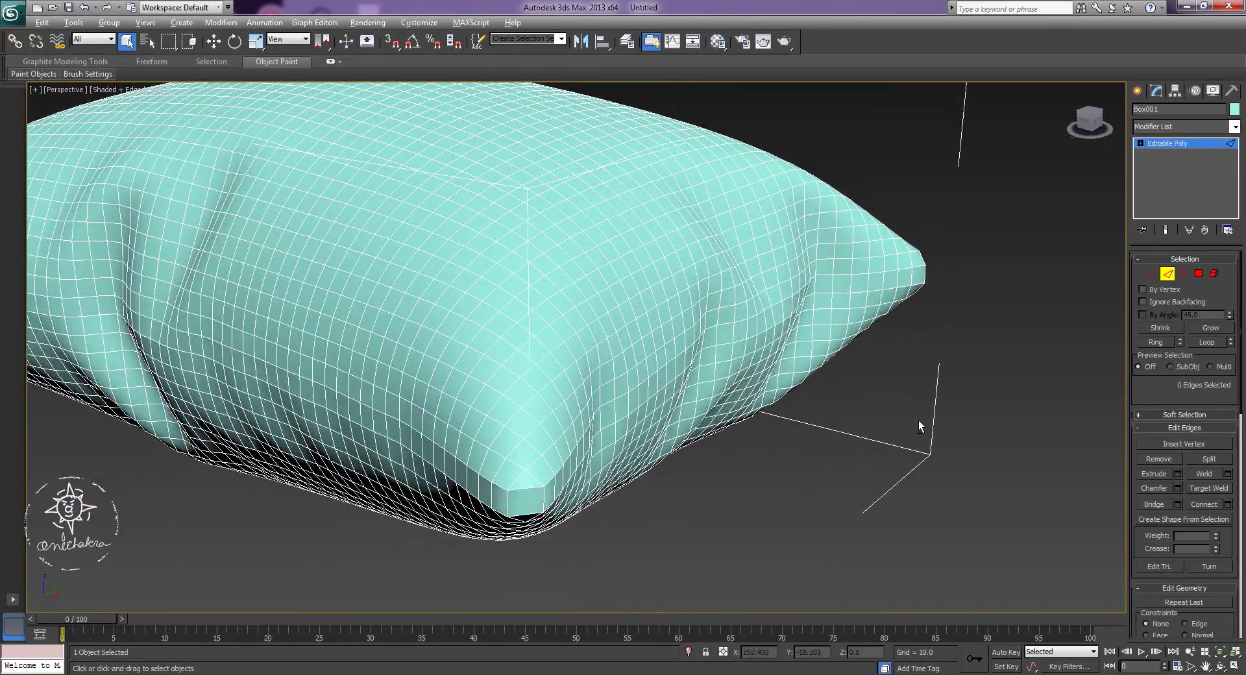
mouse_move(919, 426)
alt+middle_down()
mouse_move(829, 417)
mouse_move(907, 422)
alt+middle_up()
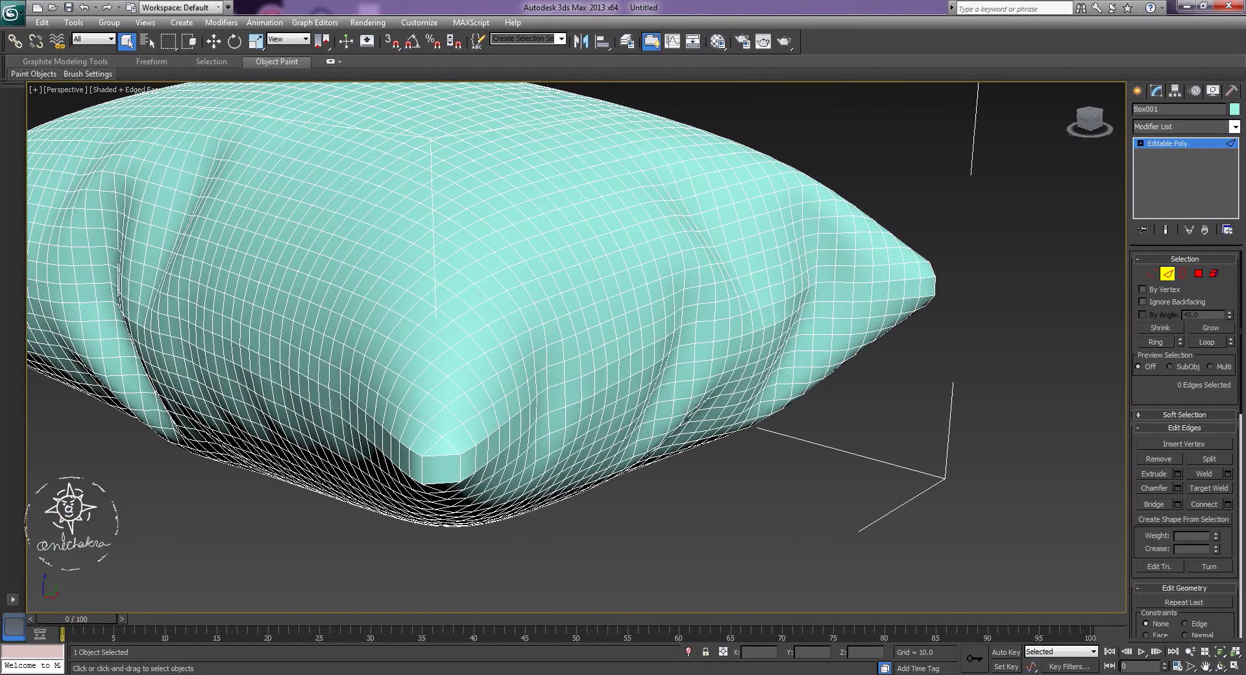
Ring-select the pillow's side edges and Connect them with 2 segments, pinch -43.
click(471, 484)
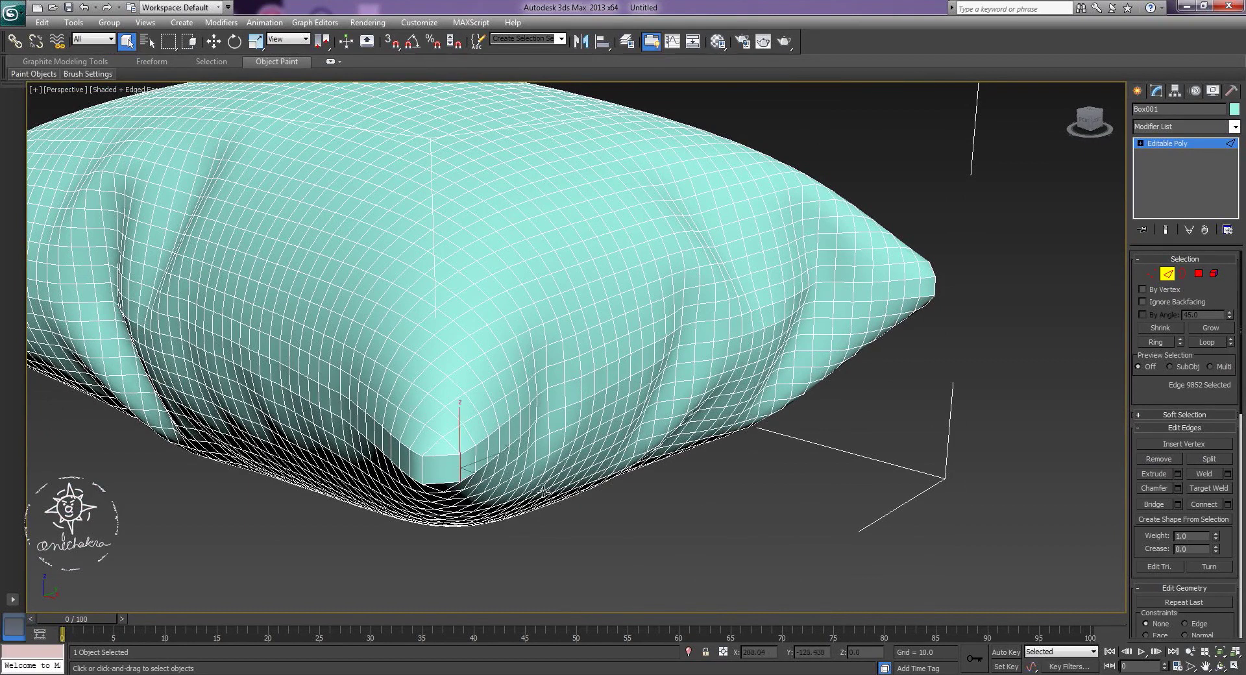
click(1153, 342)
right_click(433, 416)
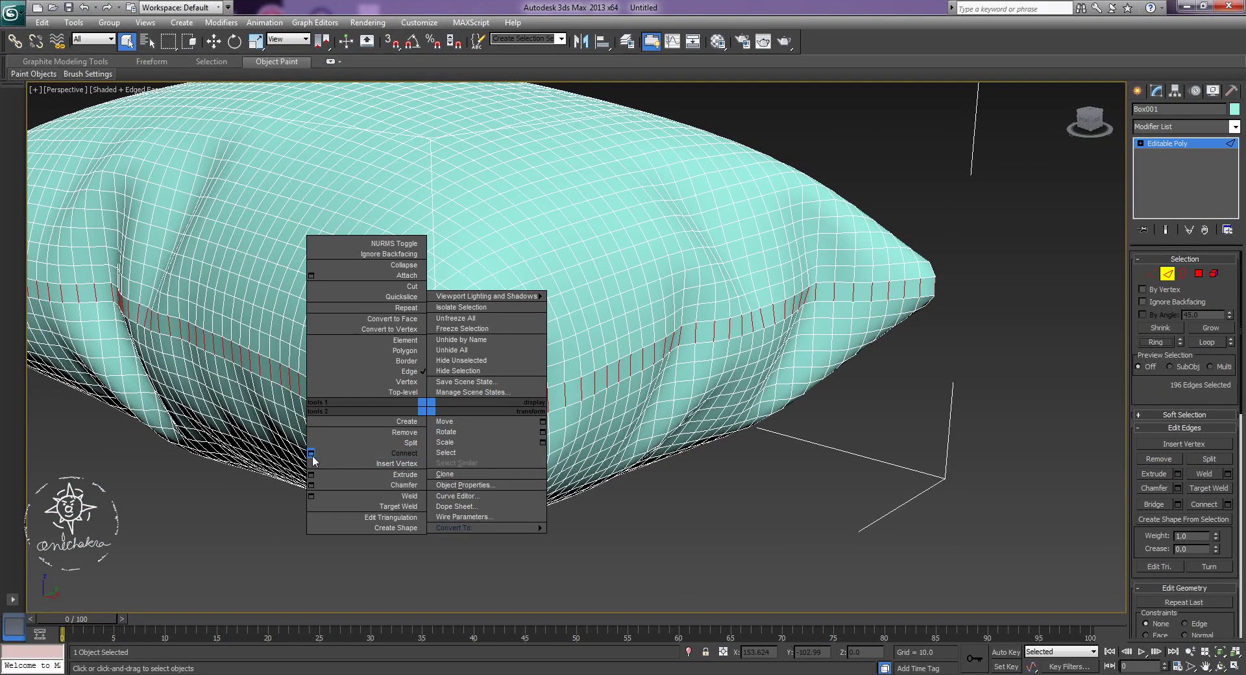
click(313, 454)
mouse_move(599, 354)
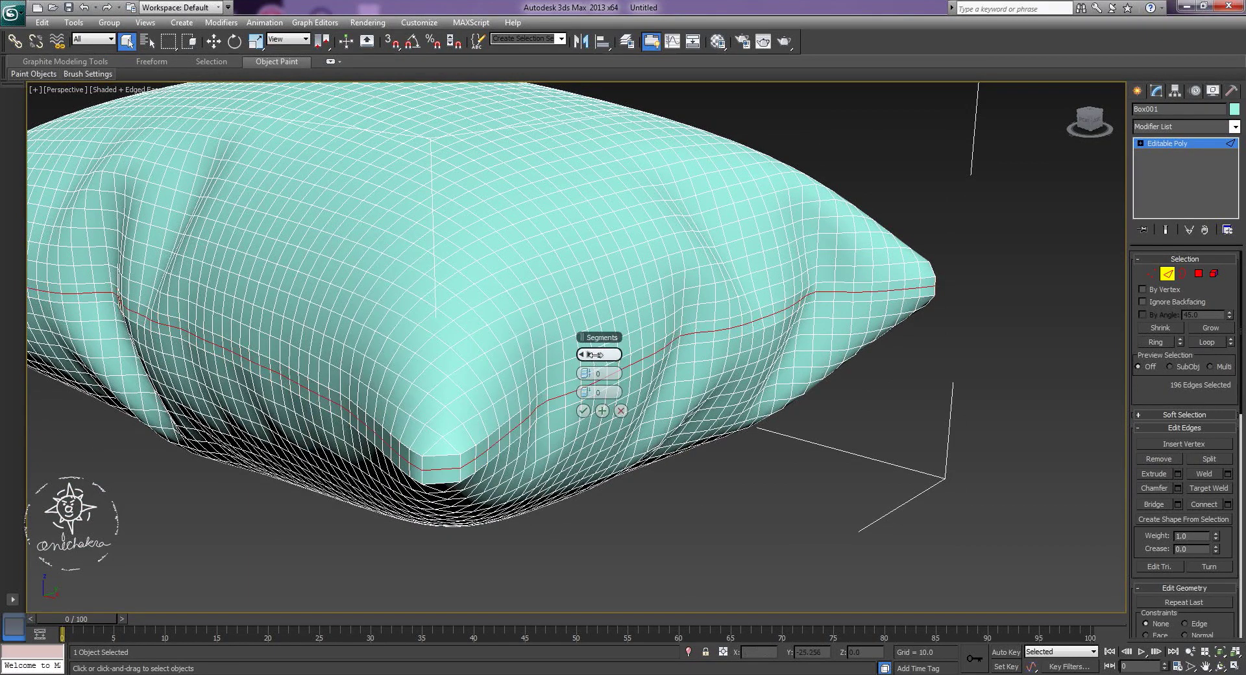
drag(594, 354, 469, 398)
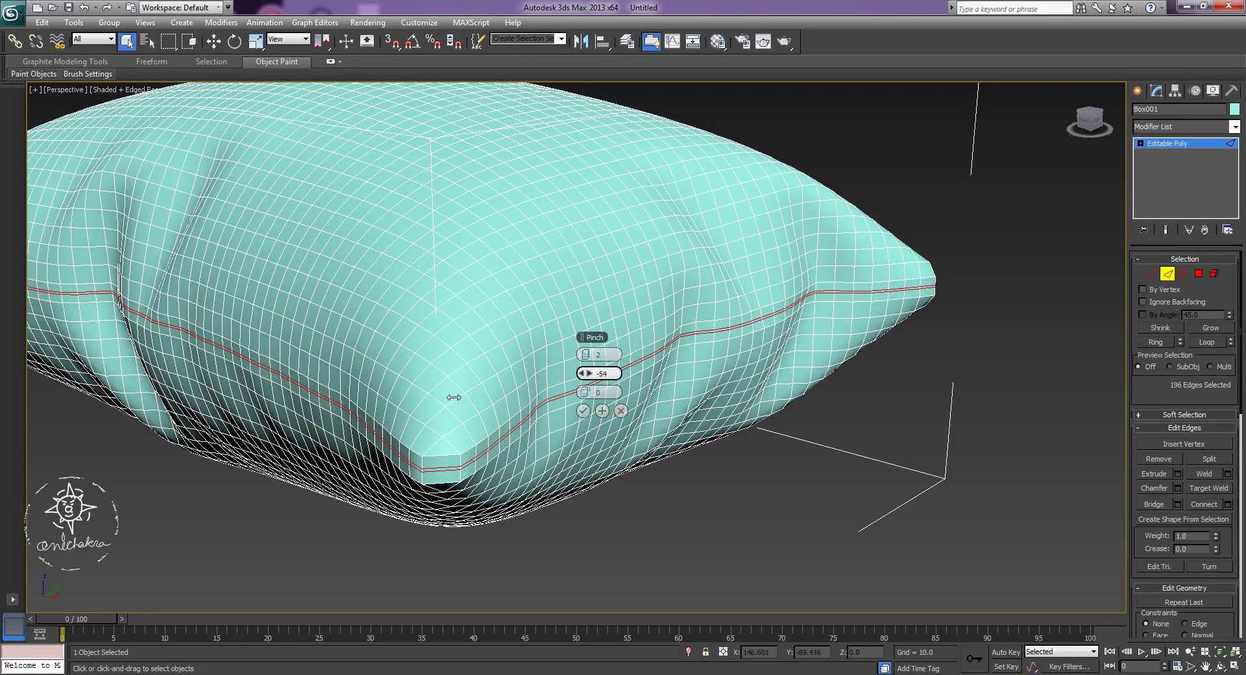
Accept the two new loops and select the face loop between them.
click(583, 411)
scroll(531, 438, up, 3)
middle_drag(531, 452, 580, 413)
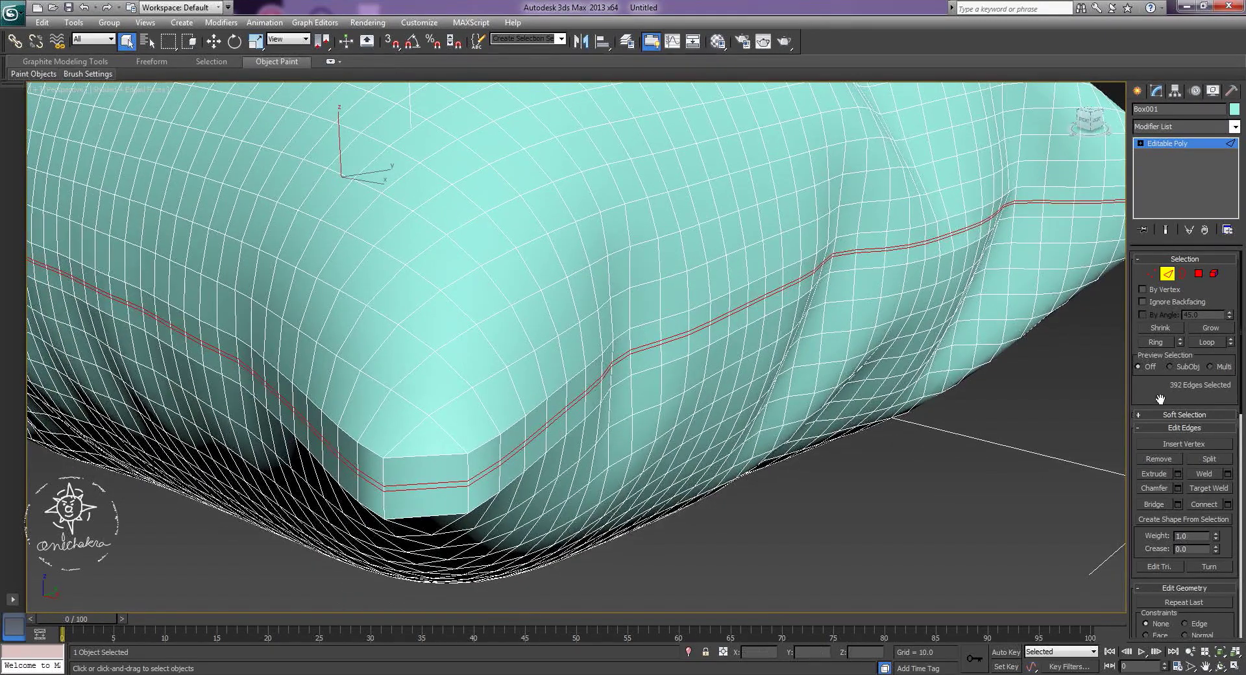
click(1198, 273)
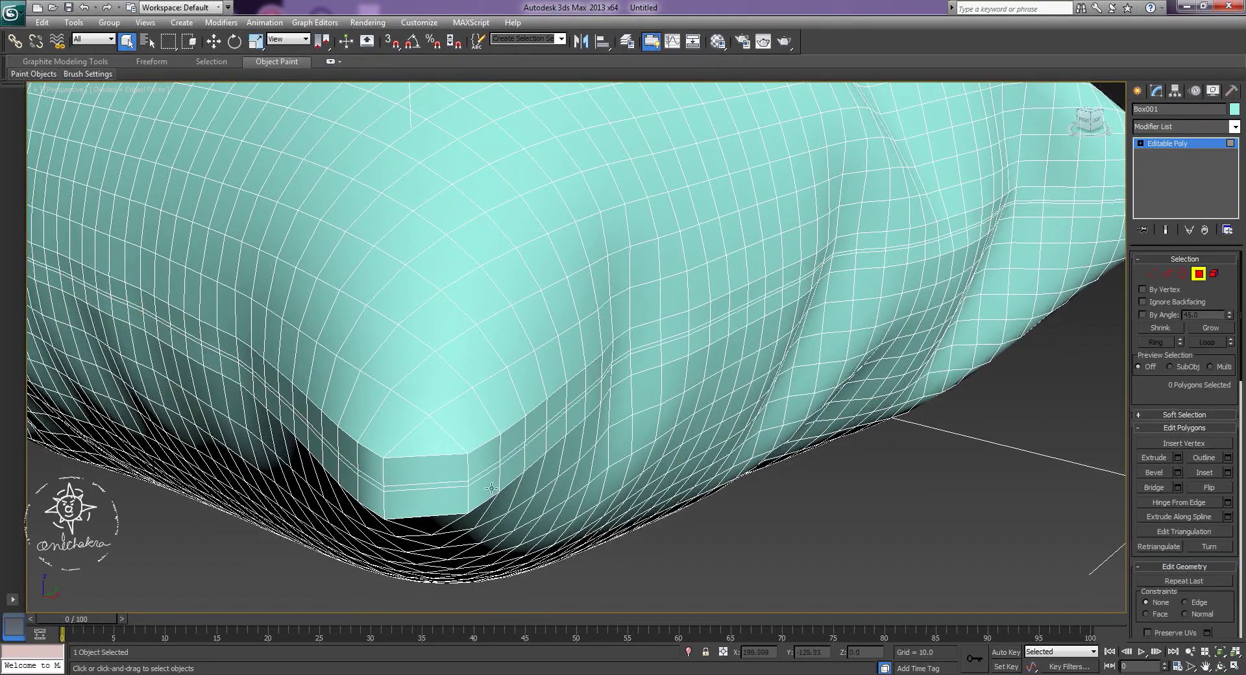
click(443, 487)
shift+click(493, 485)
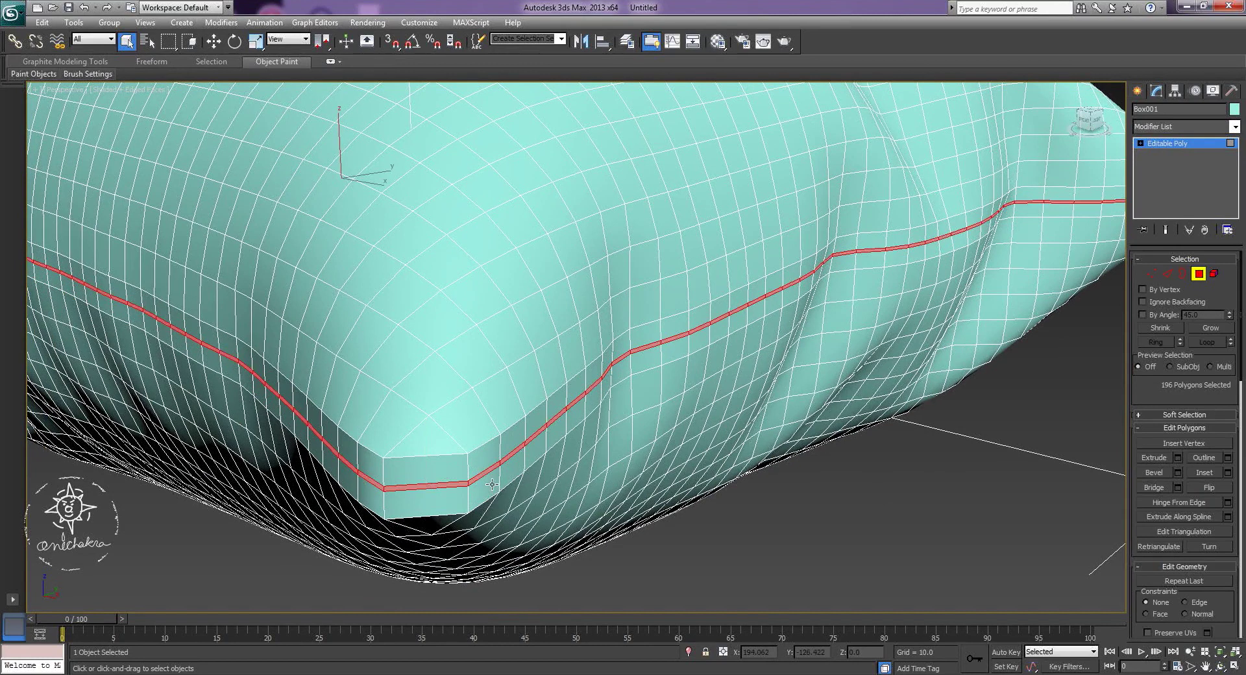
Extrude the seam face loop inward along Local Normal by -0.5.
right_click(464, 423)
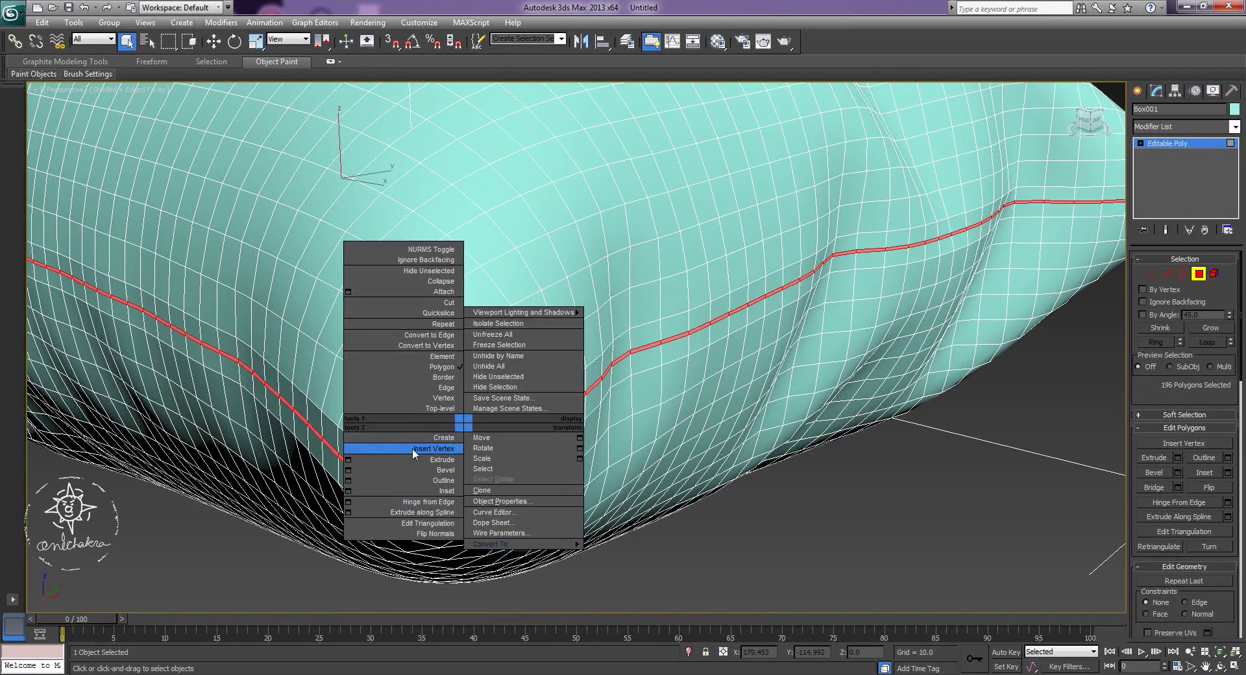
click(365, 461)
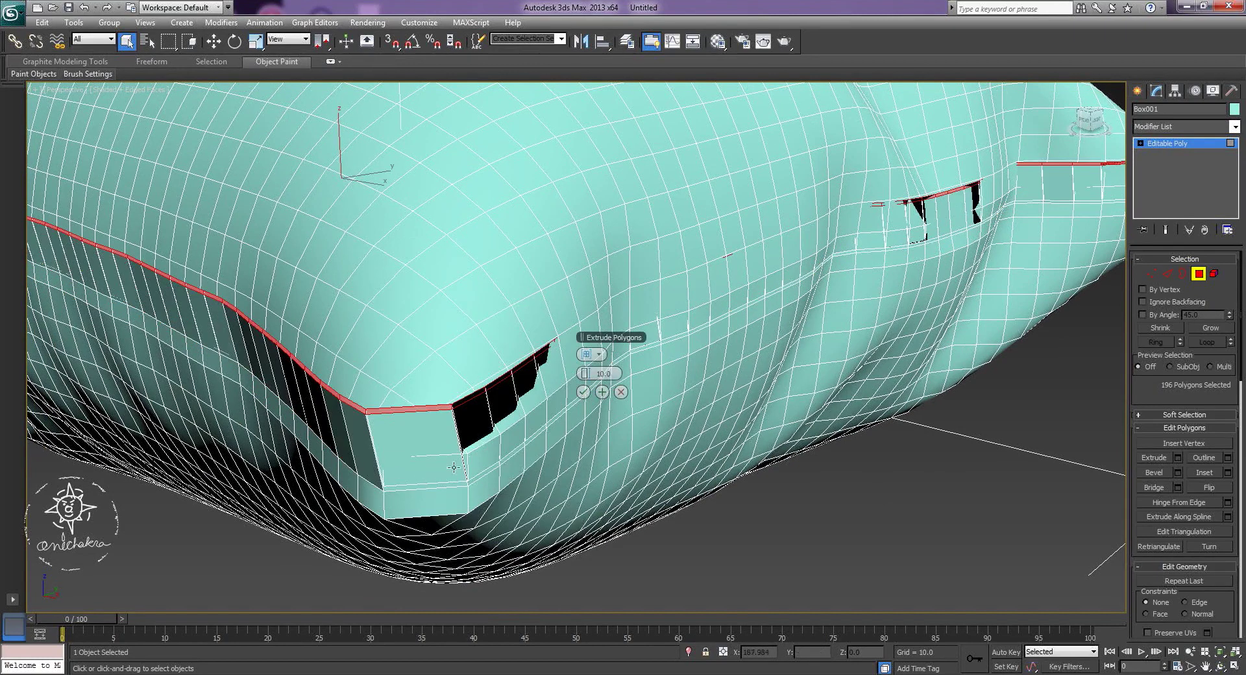
click(599, 354)
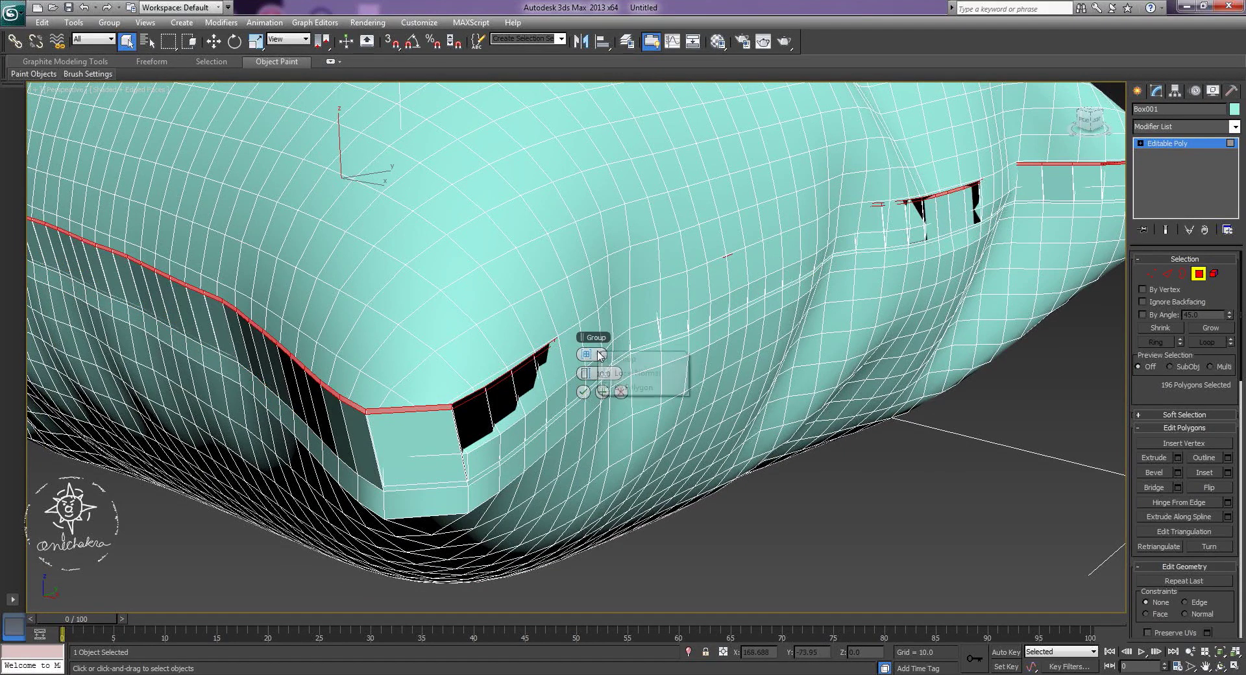
click(627, 374)
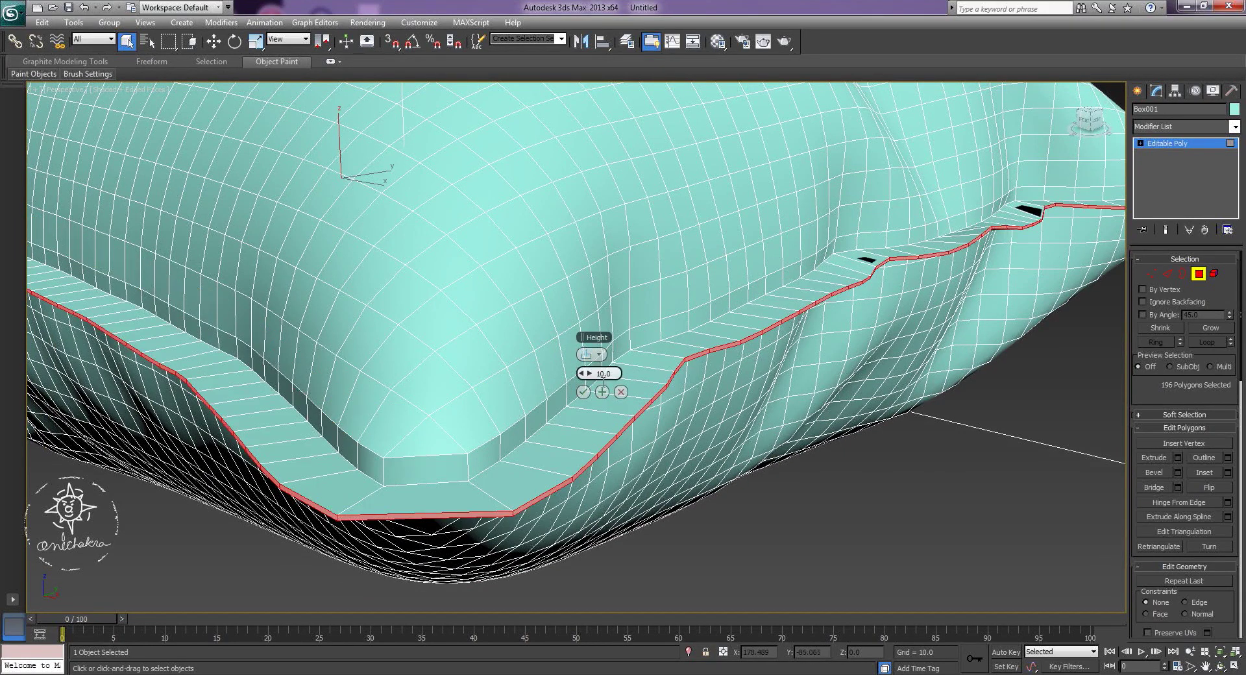
text(1)
key(Return)
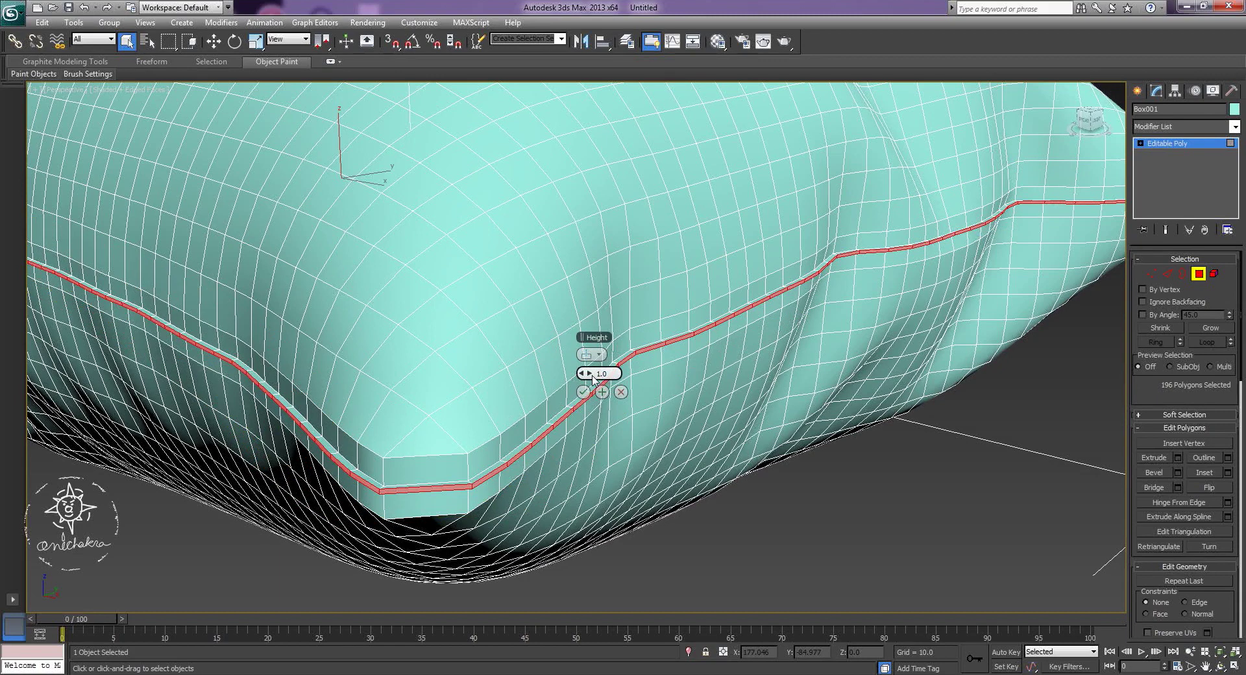
text(-0.5)
key(Return)
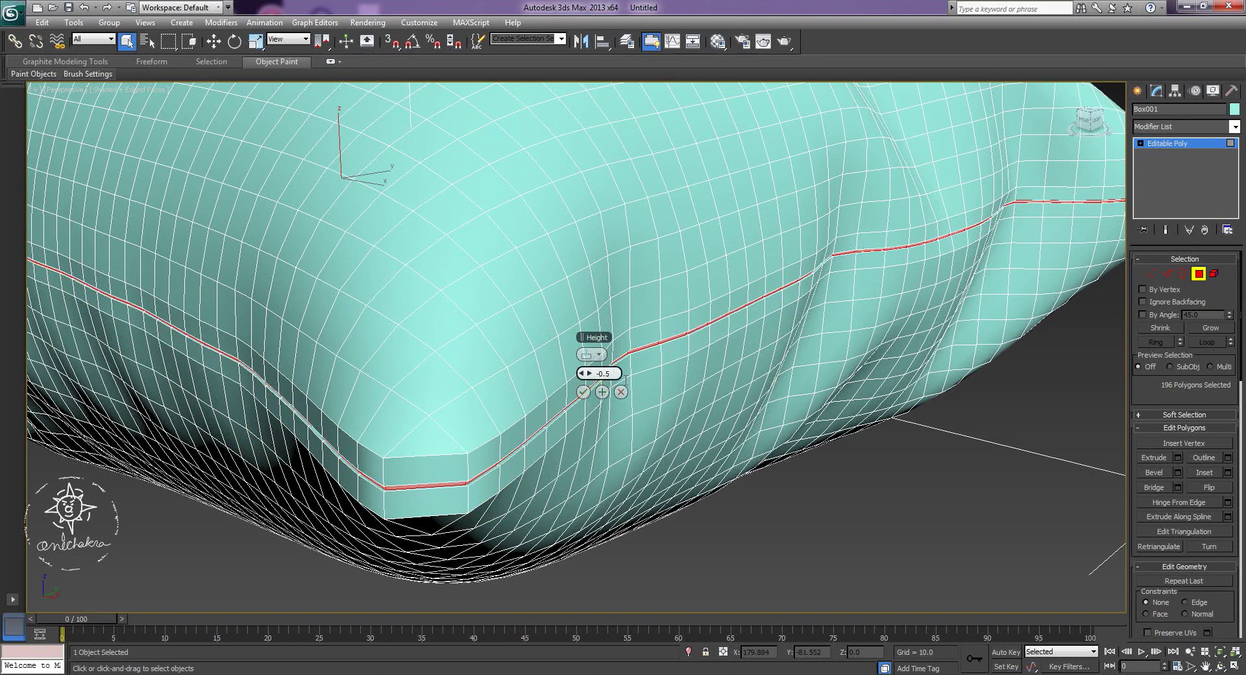
click(583, 393)
click(892, 521)
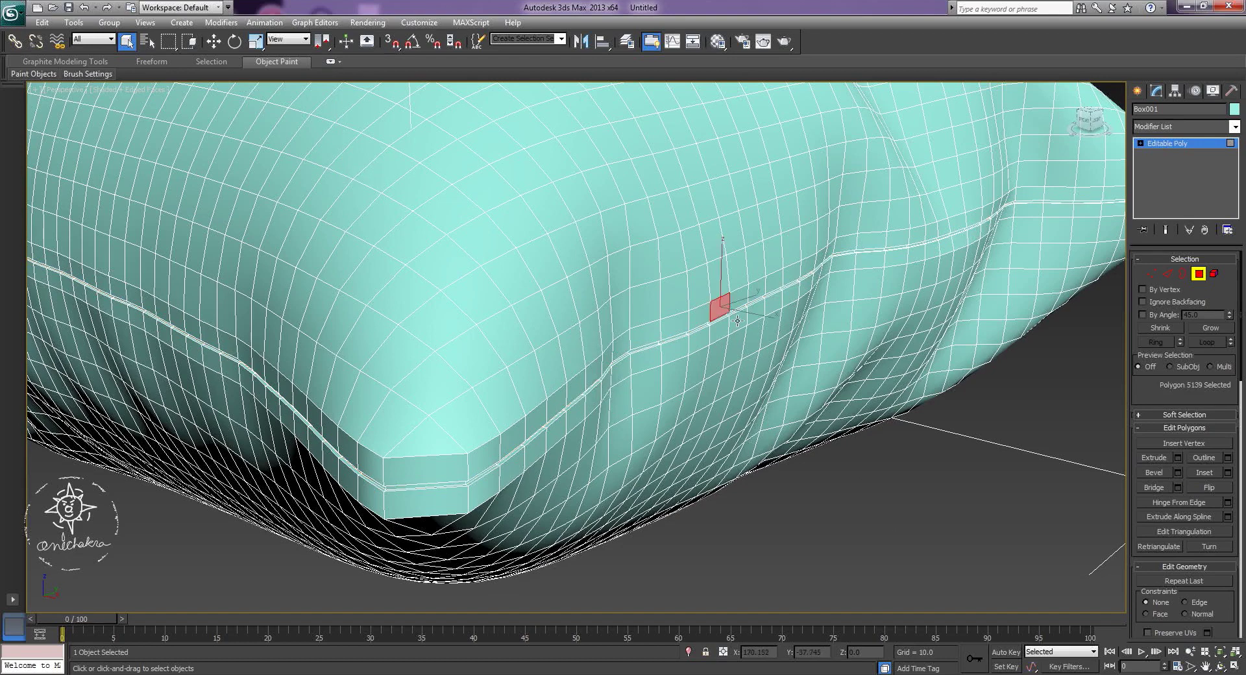
Exit sub-object mode and add a TurboSmooth modifier to the pillow.
click(1155, 144)
click(1192, 127)
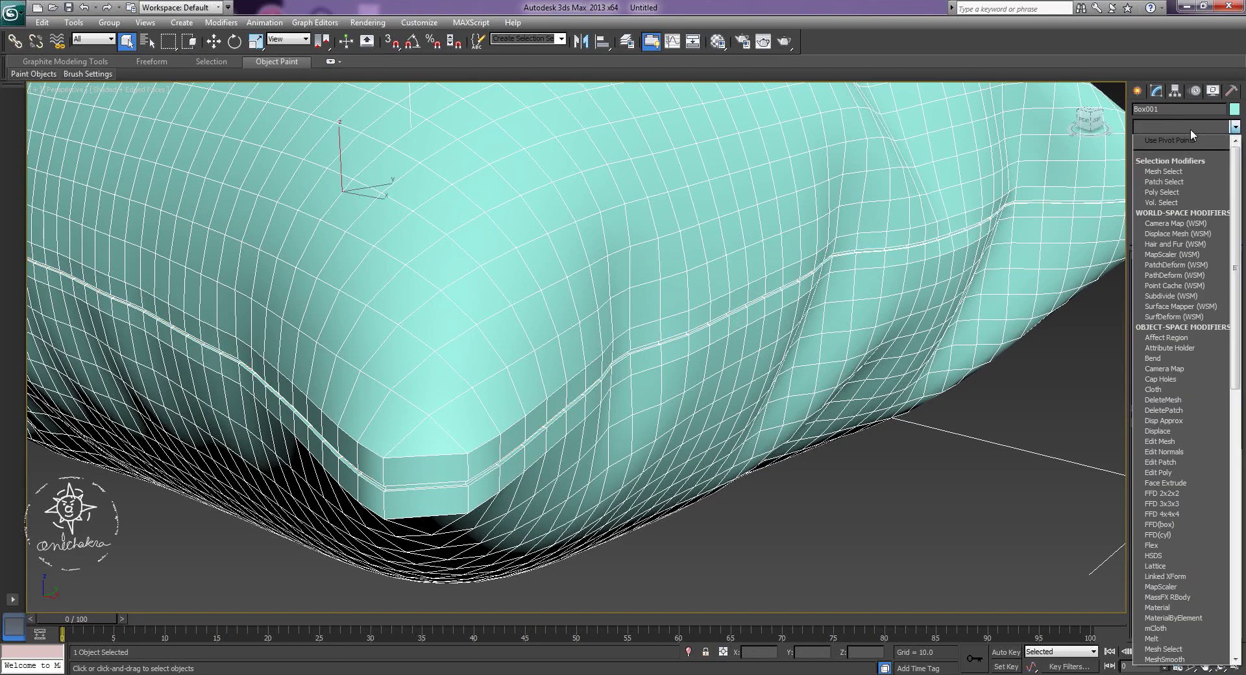
key(t)
key(Down)
key(Down)
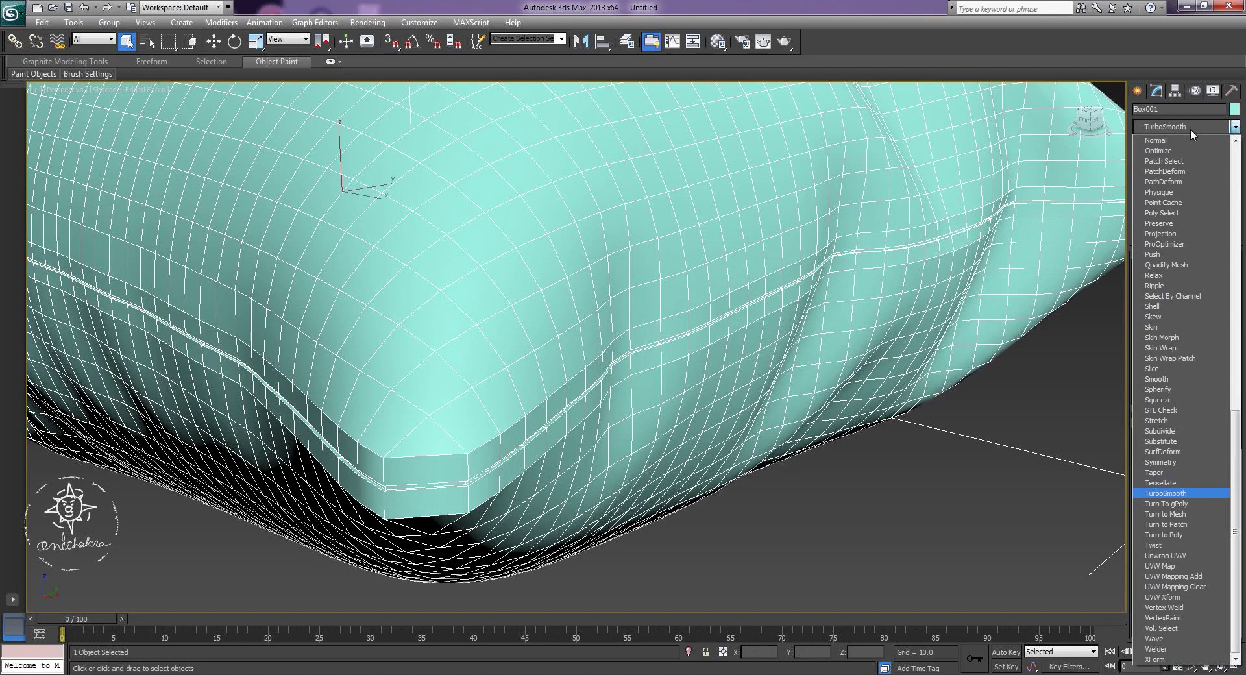
key(Return)
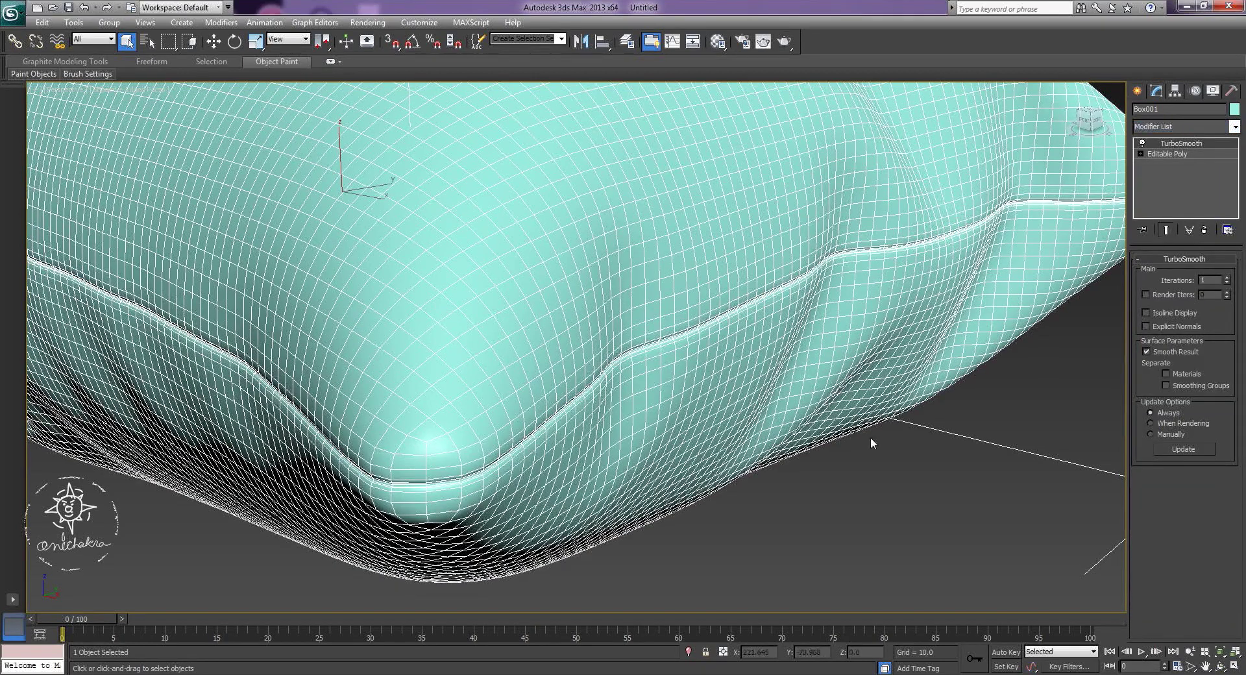
click(871, 437)
scroll(633, 328, down, 5)
Turn off Edged Faces so the shaded pillow shows no wireframe edges.
scroll(617, 348, down, 2)
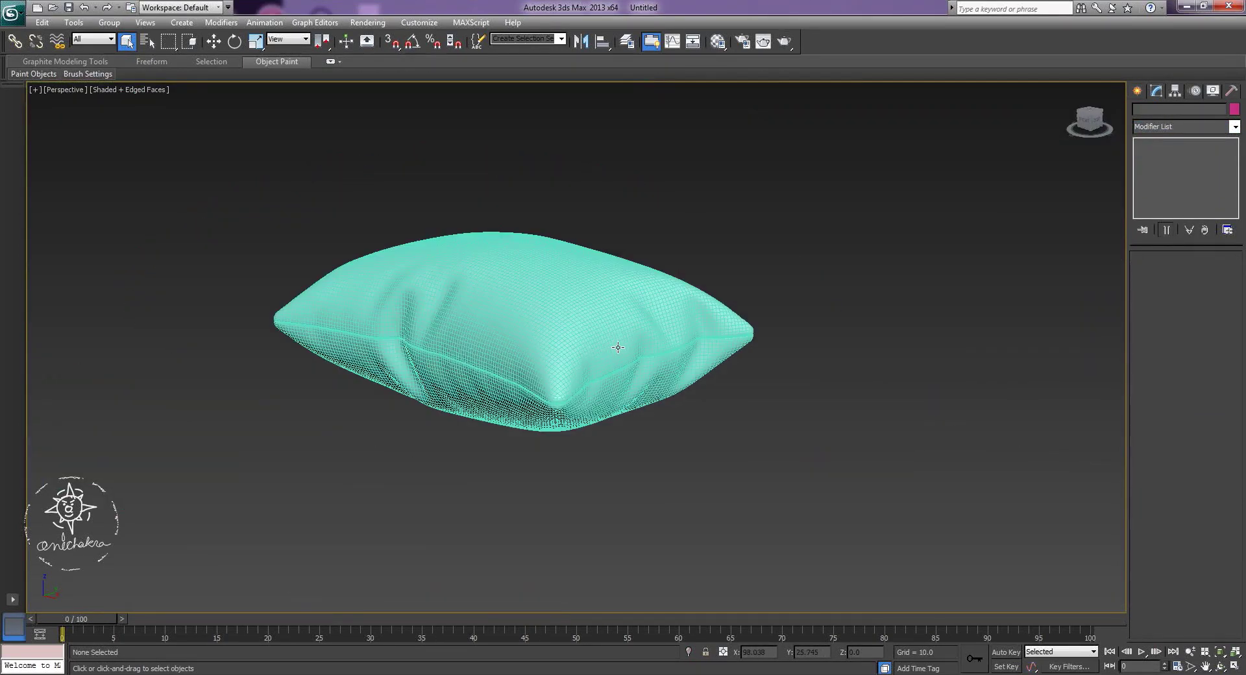
alt+middle_drag(539, 364, 708, 446)
key(F4)
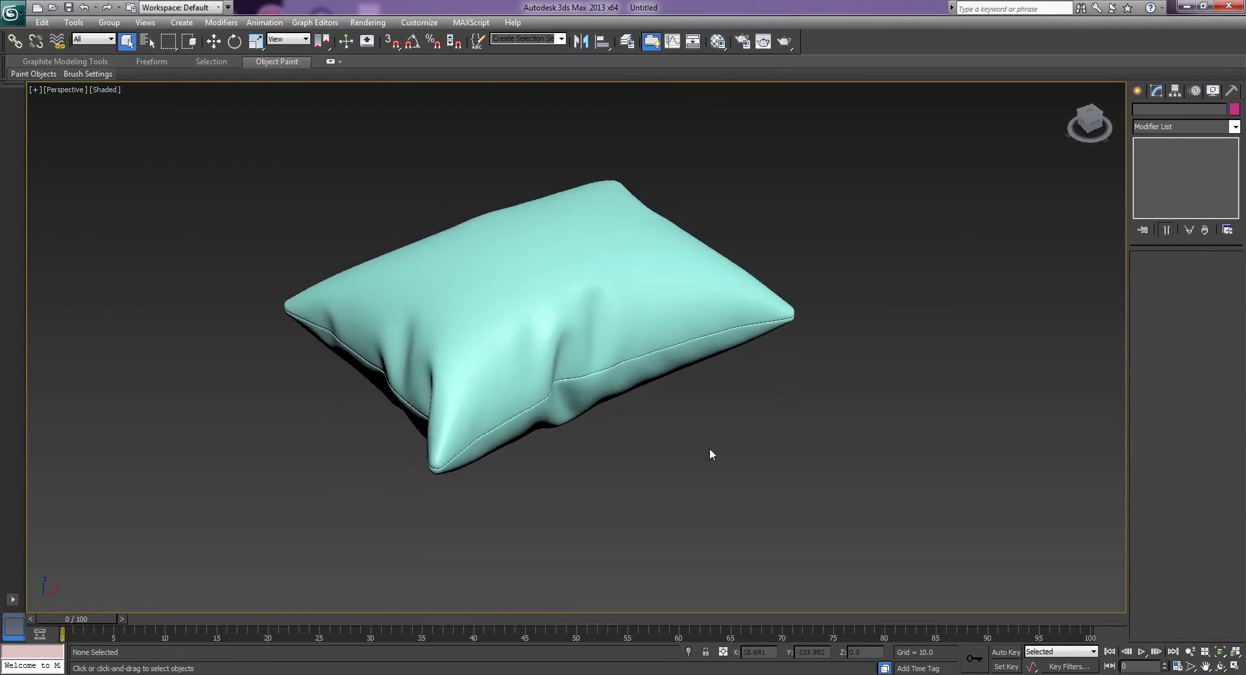
scroll(689, 448, up, 3)
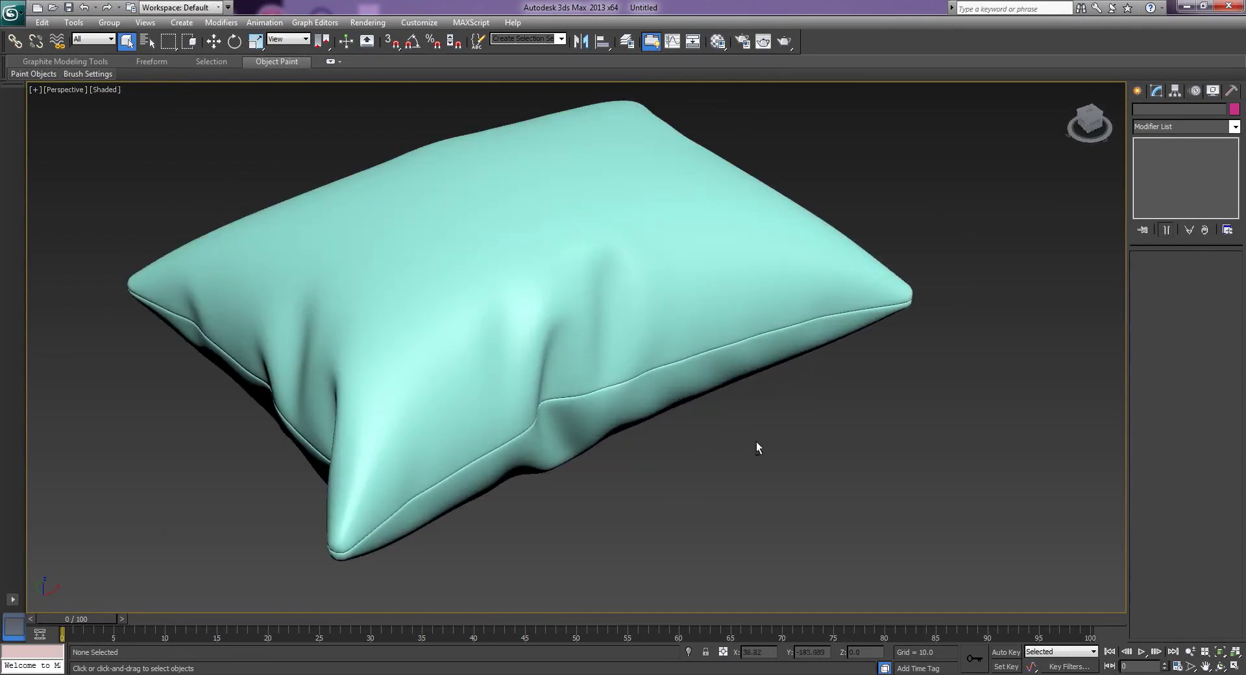
Scale the pillow down vertically to about 92 percent of its height.
alt+middle_drag(757, 448, 749, 421)
click(753, 324)
click(257, 41)
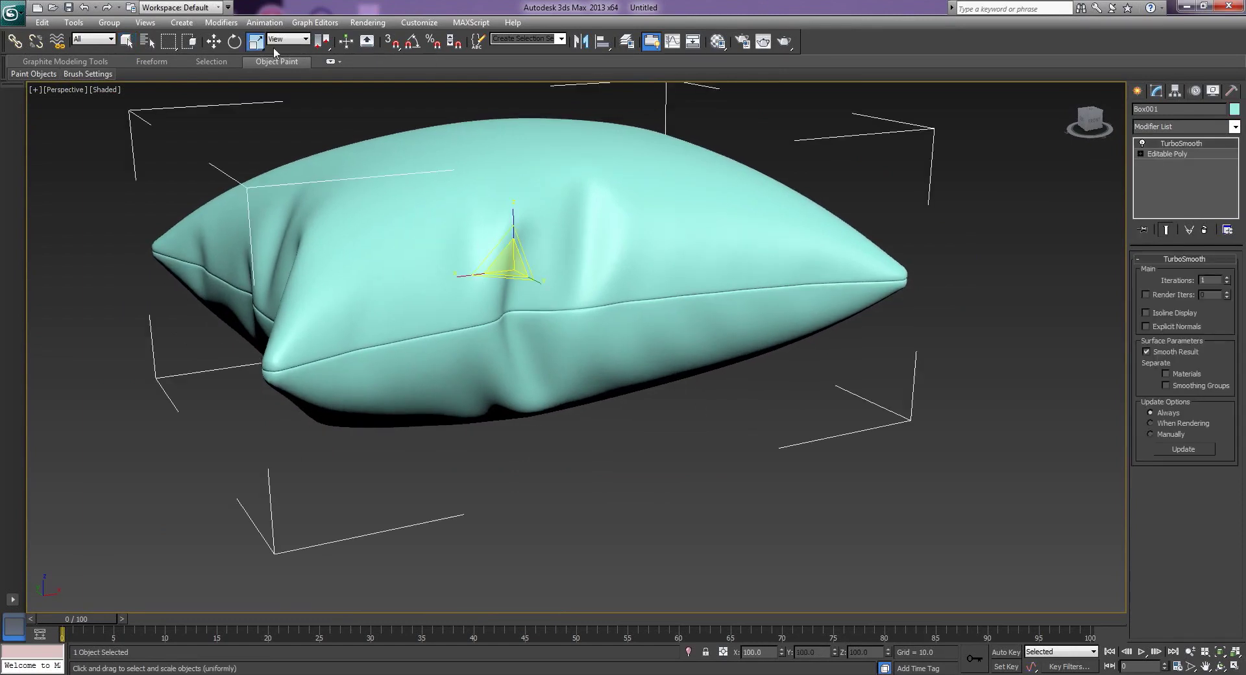
drag(538, 241, 546, 292)
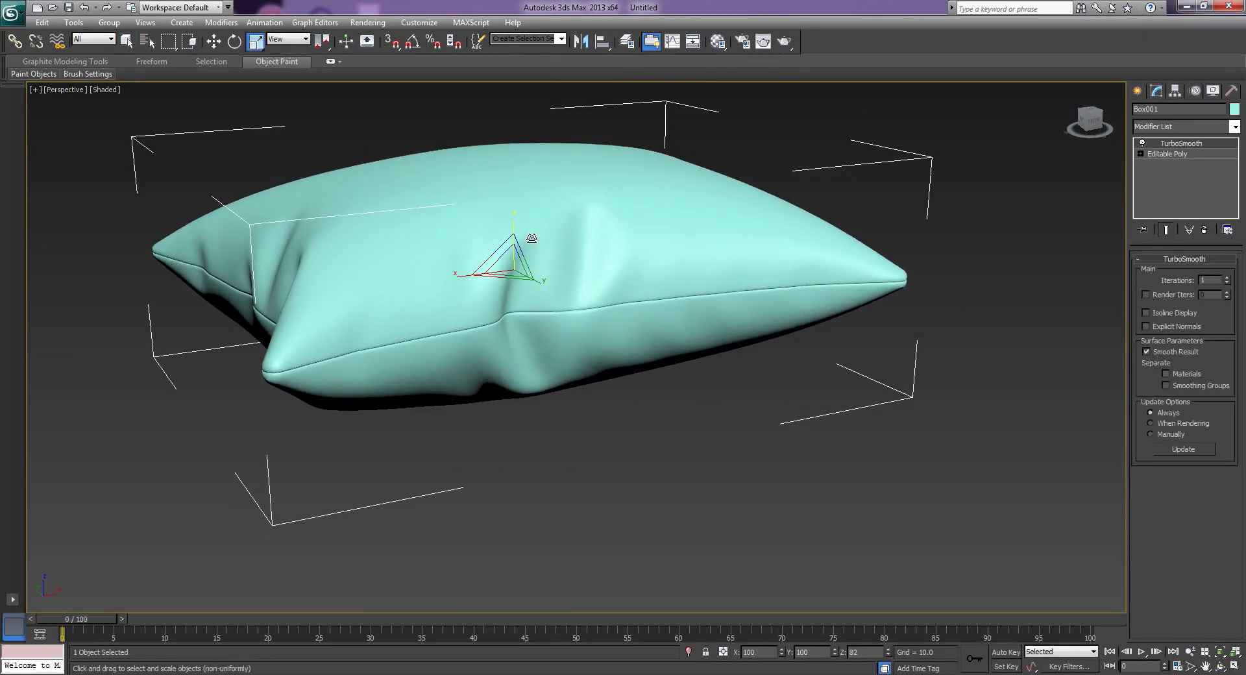
click(549, 423)
mouse_move(550, 423)
alt+middle_down()
mouse_move(781, 426)
mouse_move(647, 473)
mouse_move(673, 475)
mouse_move(688, 466)
mouse_move(594, 481)
mouse_move(713, 469)
mouse_move(703, 465)
alt+middle_up()
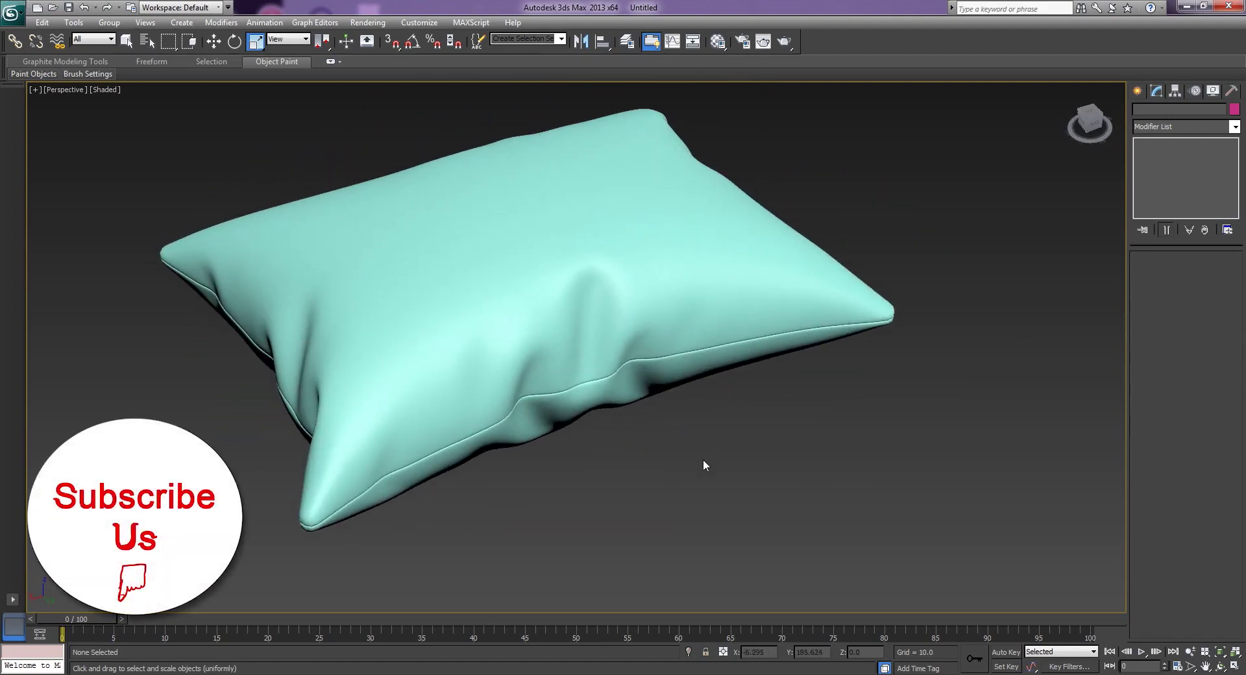
Assign the pillow a material with F004.jpg as its Diffuse bitmap, shown in the viewport.
key(m)
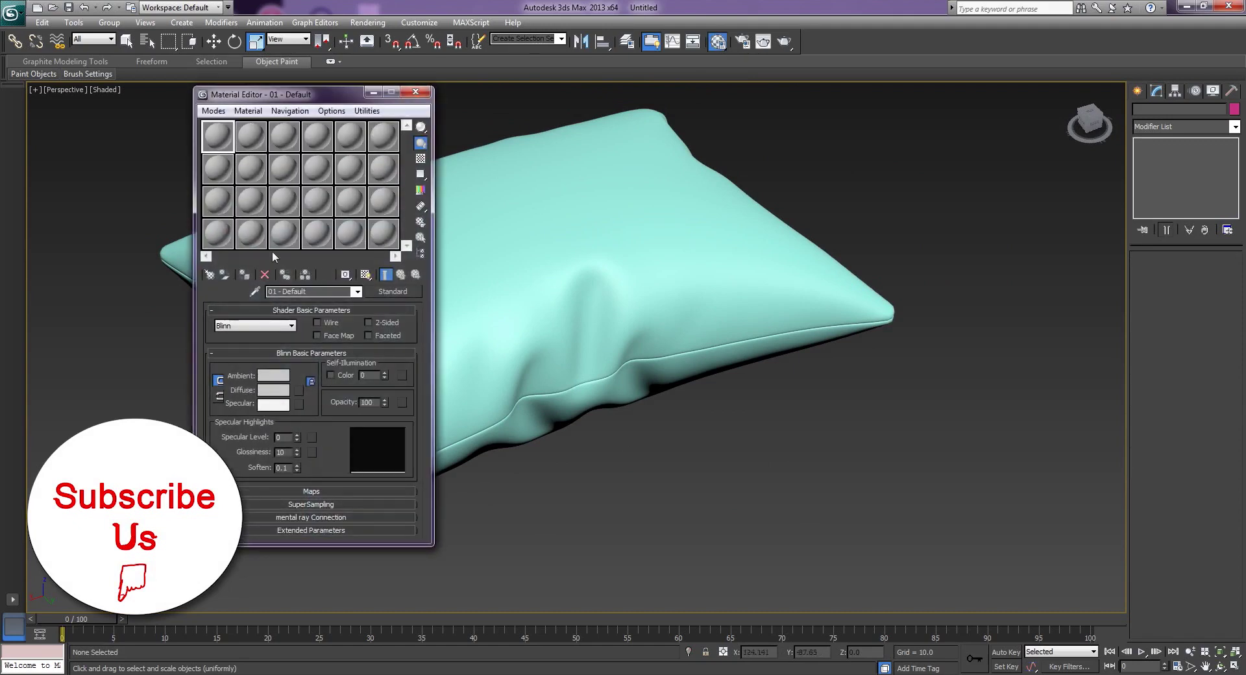
click(300, 390)
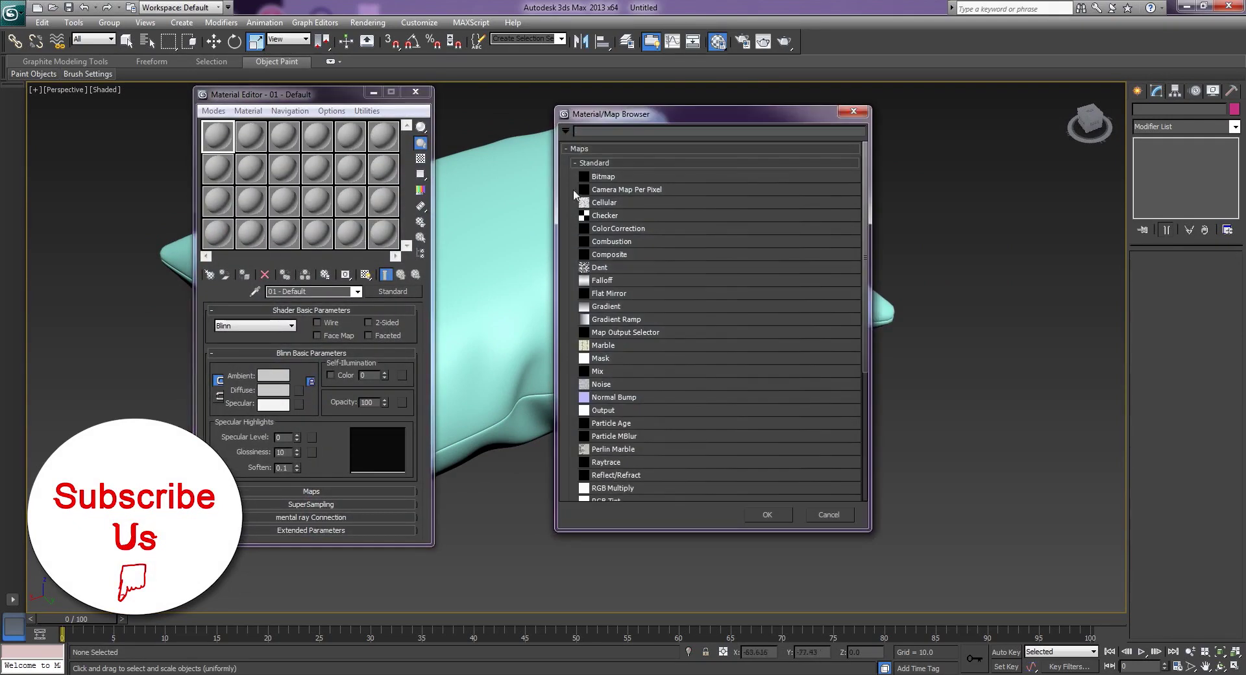
double_click(603, 178)
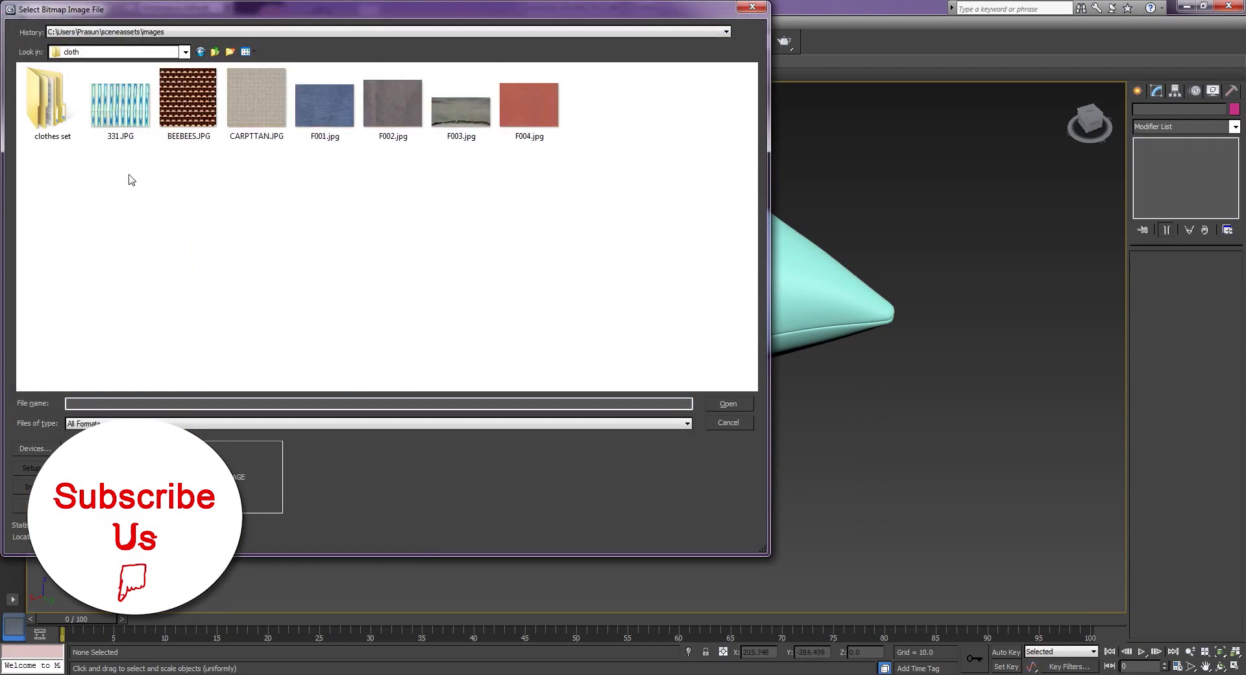
double_click(540, 117)
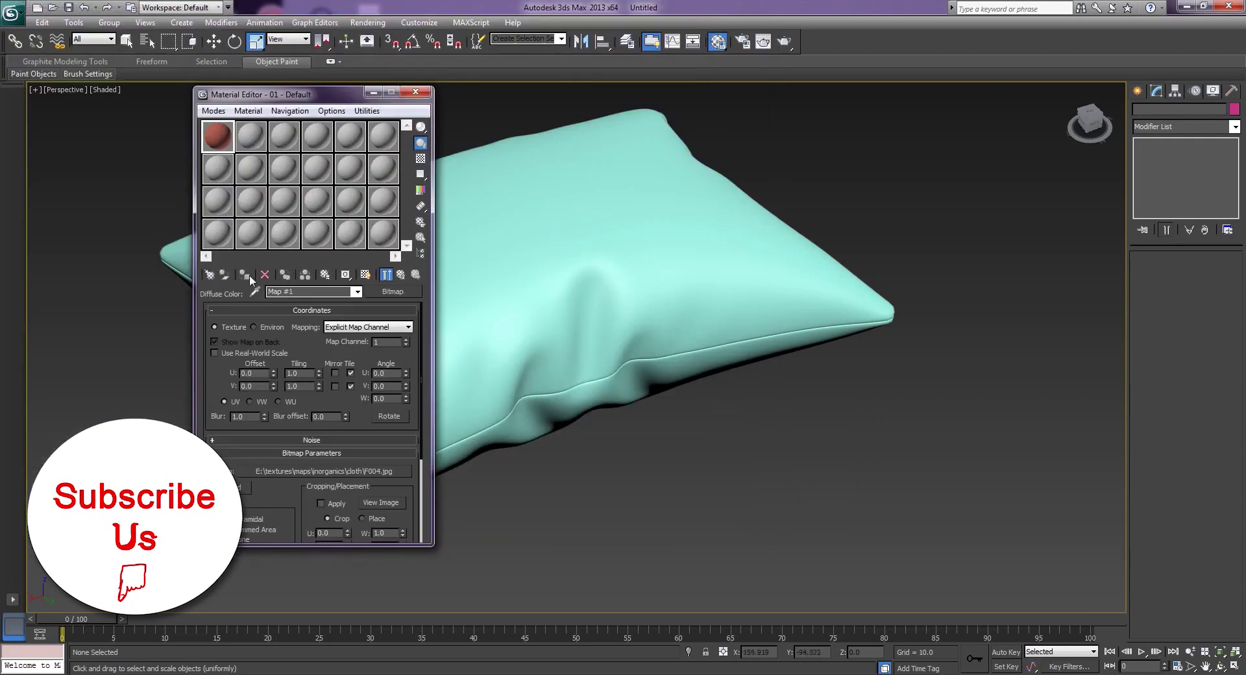
click(506, 282)
click(244, 275)
click(366, 275)
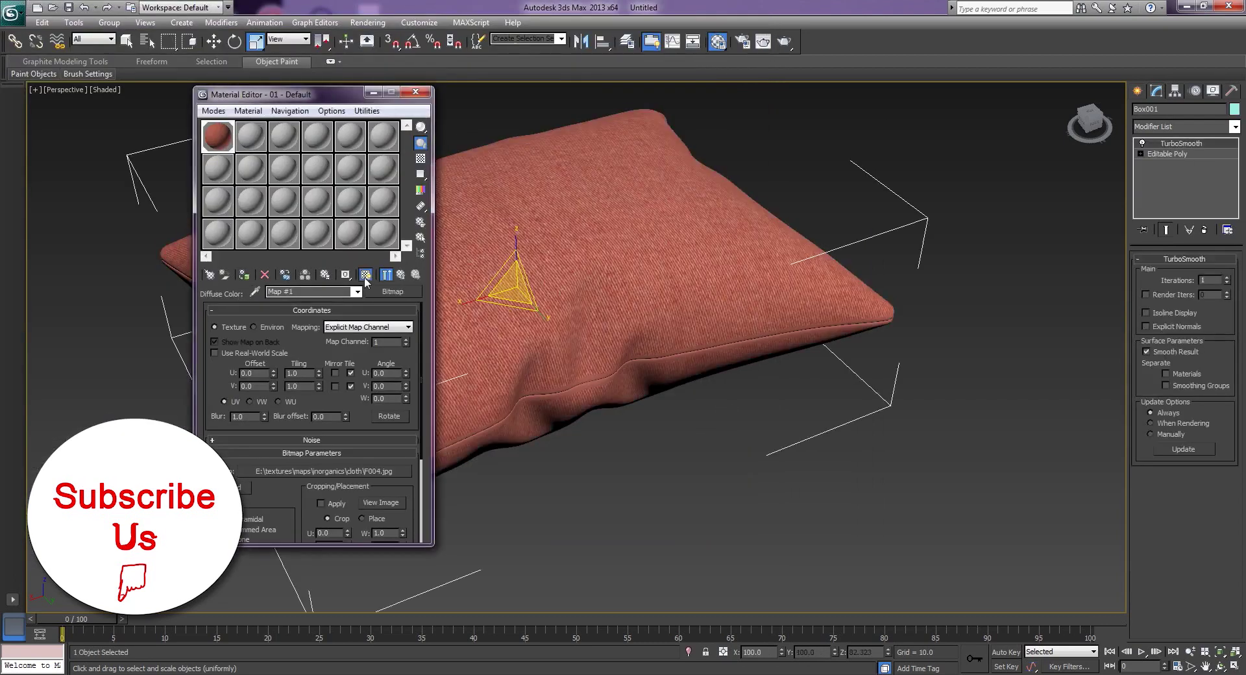
click(629, 448)
click(412, 96)
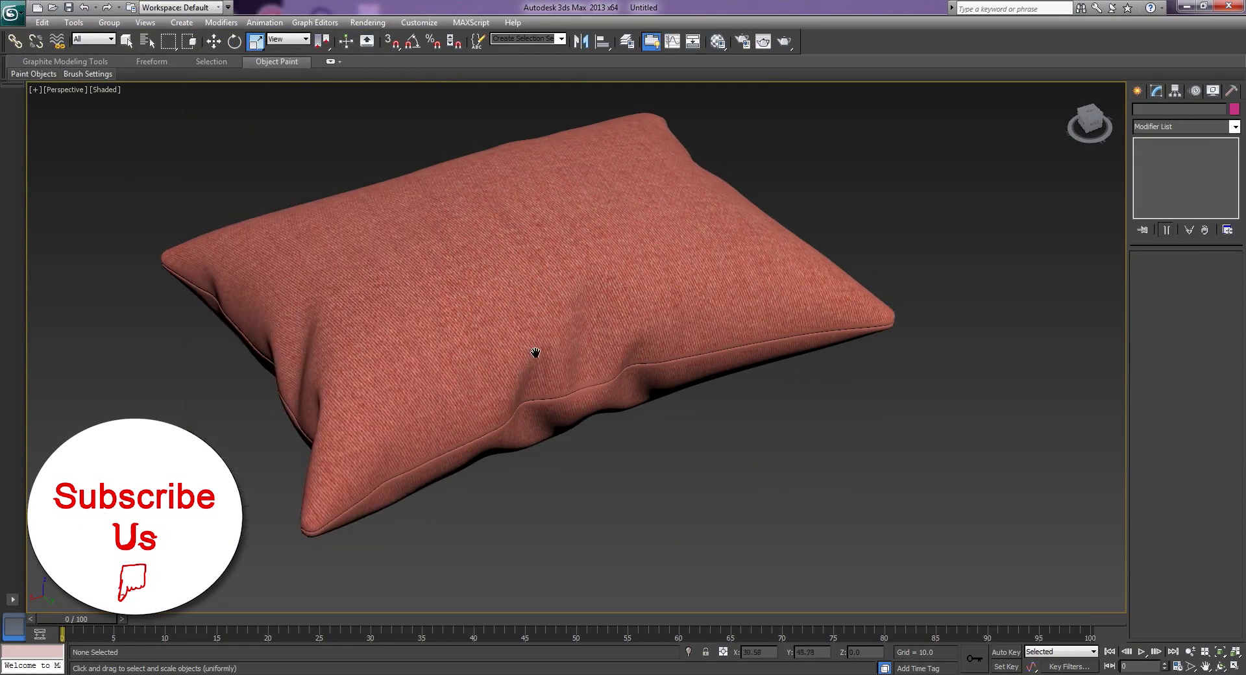